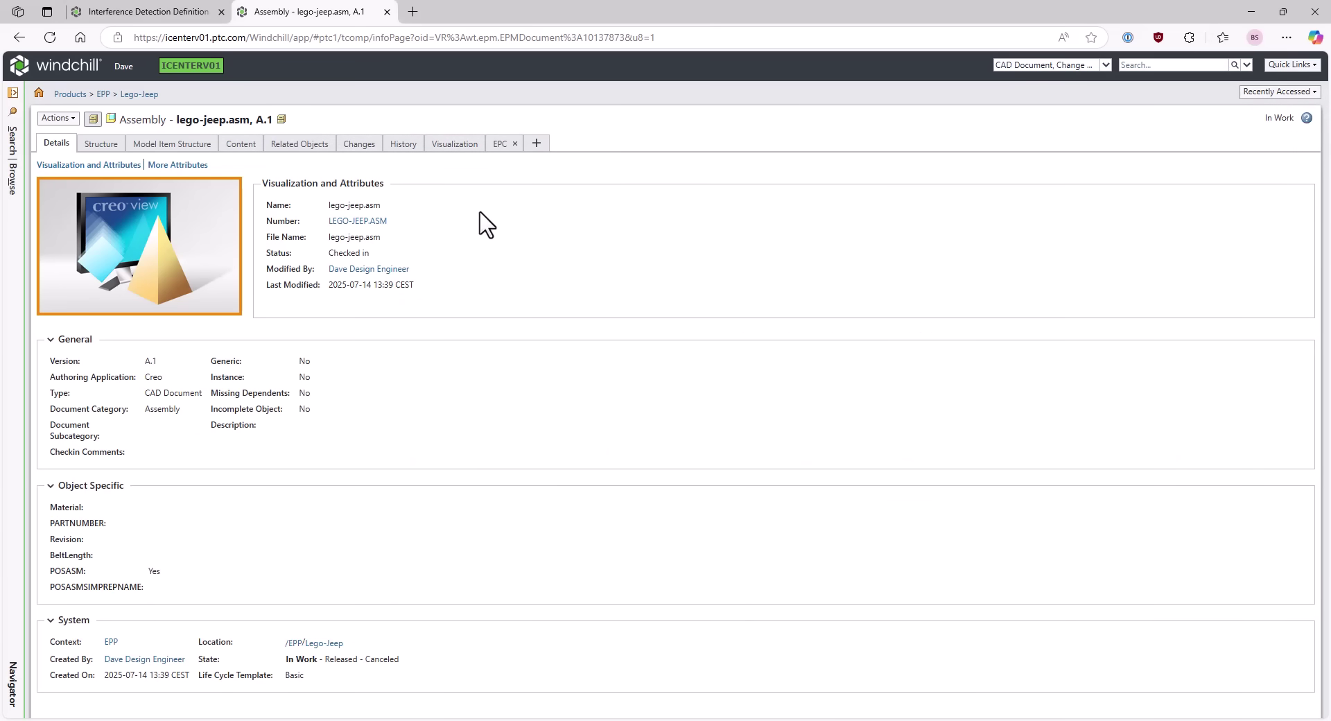
Create a clash job for the lego-jeep.asm assembly.
{"action": "left_click", "coordinate": [499, 147]}
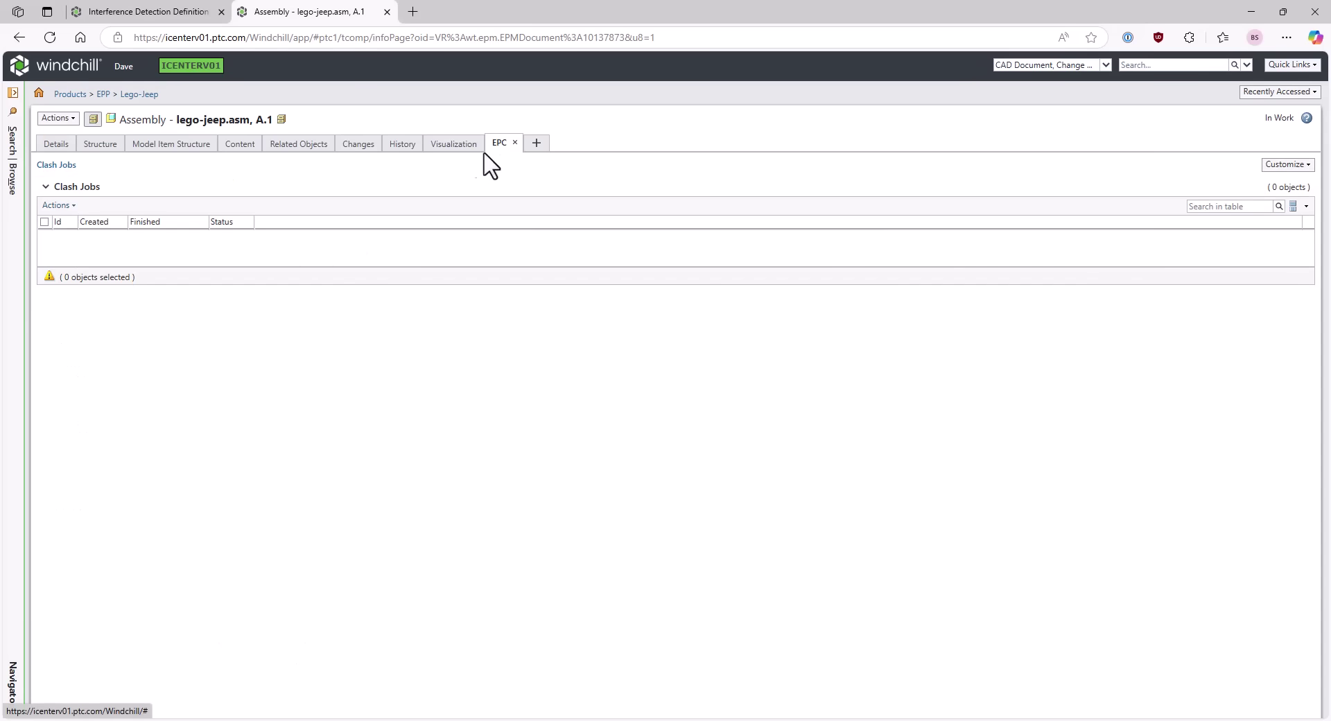
{"action": "left_click", "coordinate": [56, 205]}
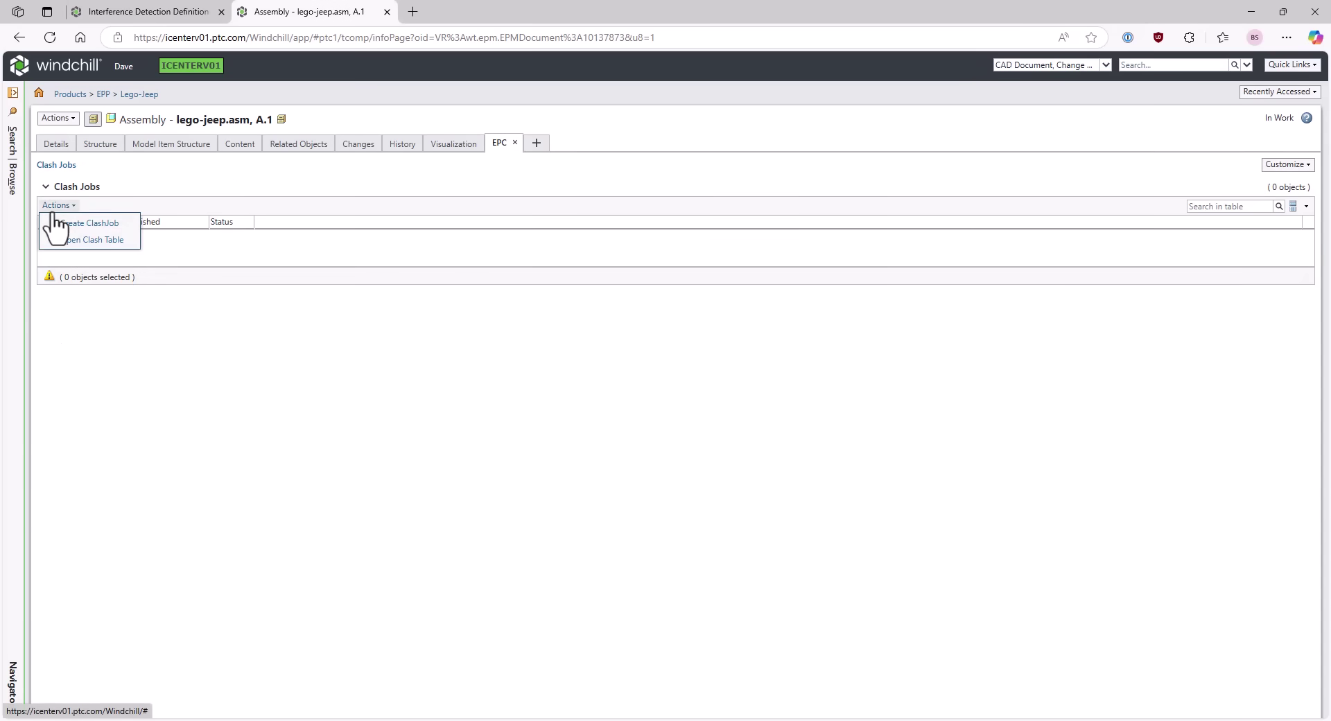
{"action": "left_click", "coordinate": [51, 226]}
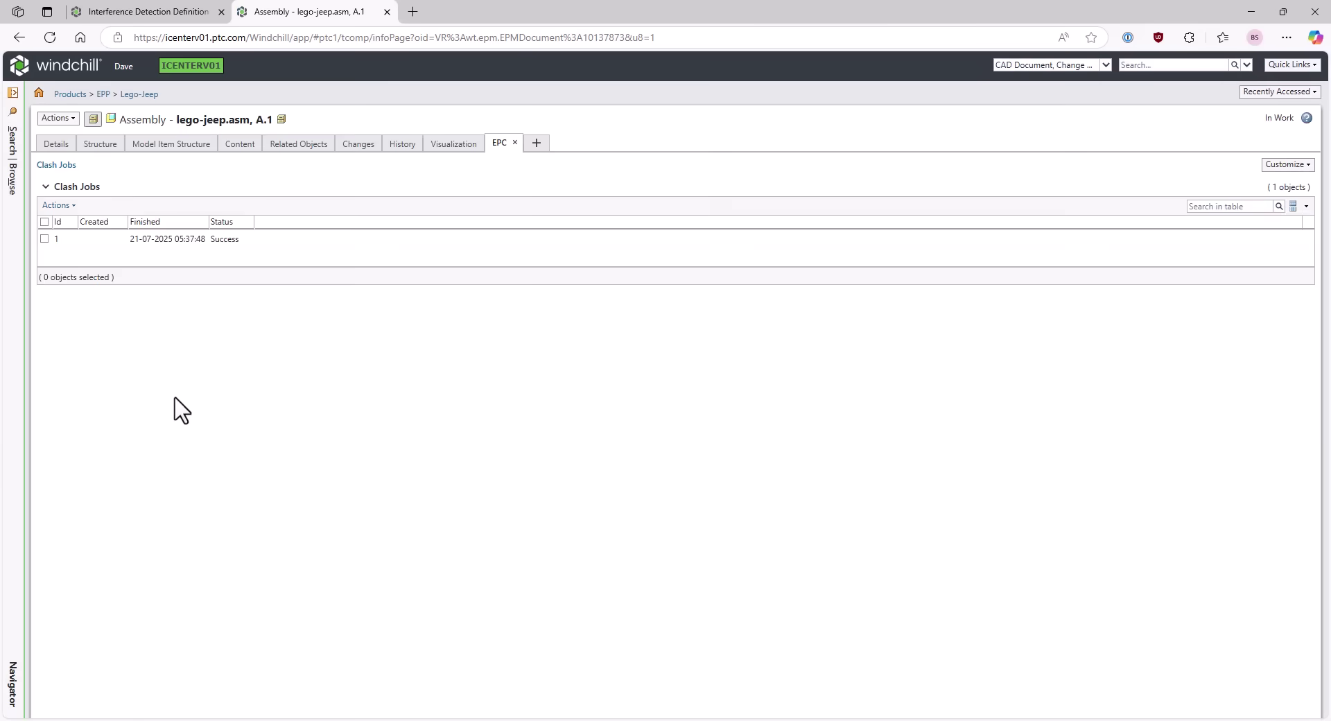
Open the EPC clash report of the lego-jeep.asm interference detection definition and load the top assembly's clashes.
{"action": "left_click", "coordinate": [155, 13]}
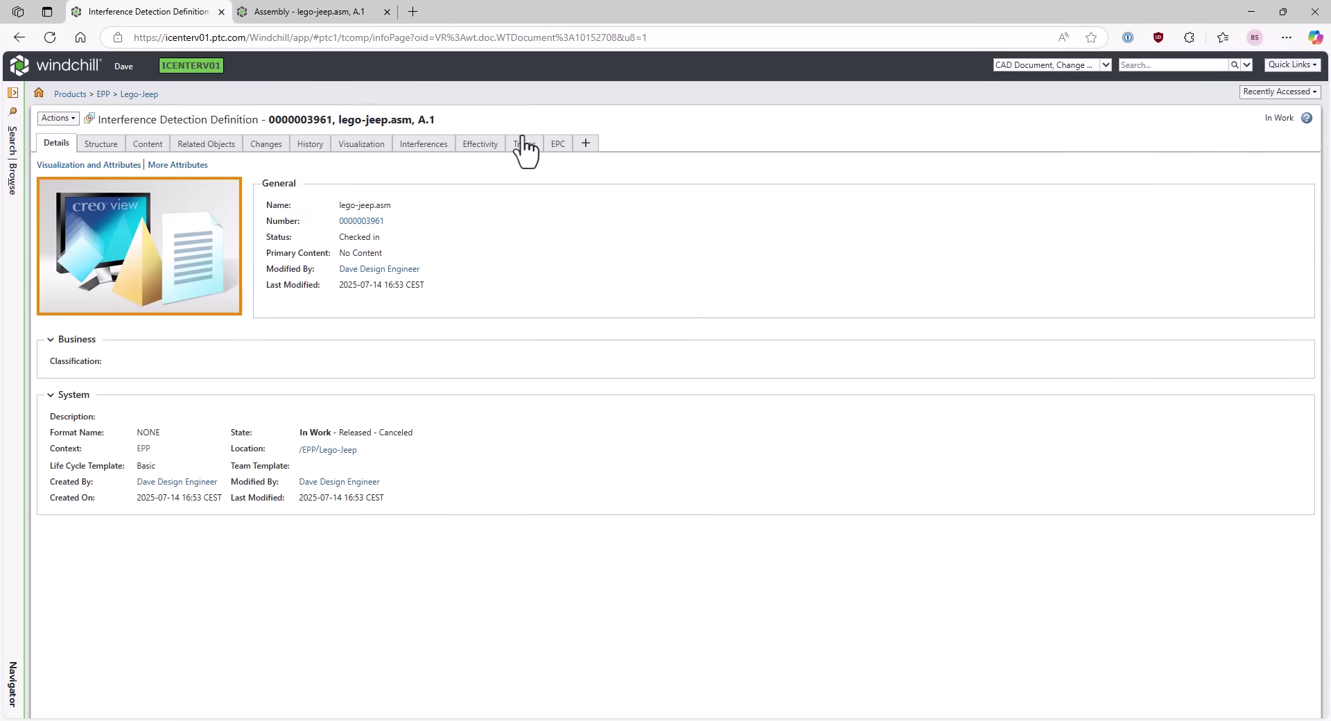
{"action": "left_click", "coordinate": [558, 144]}
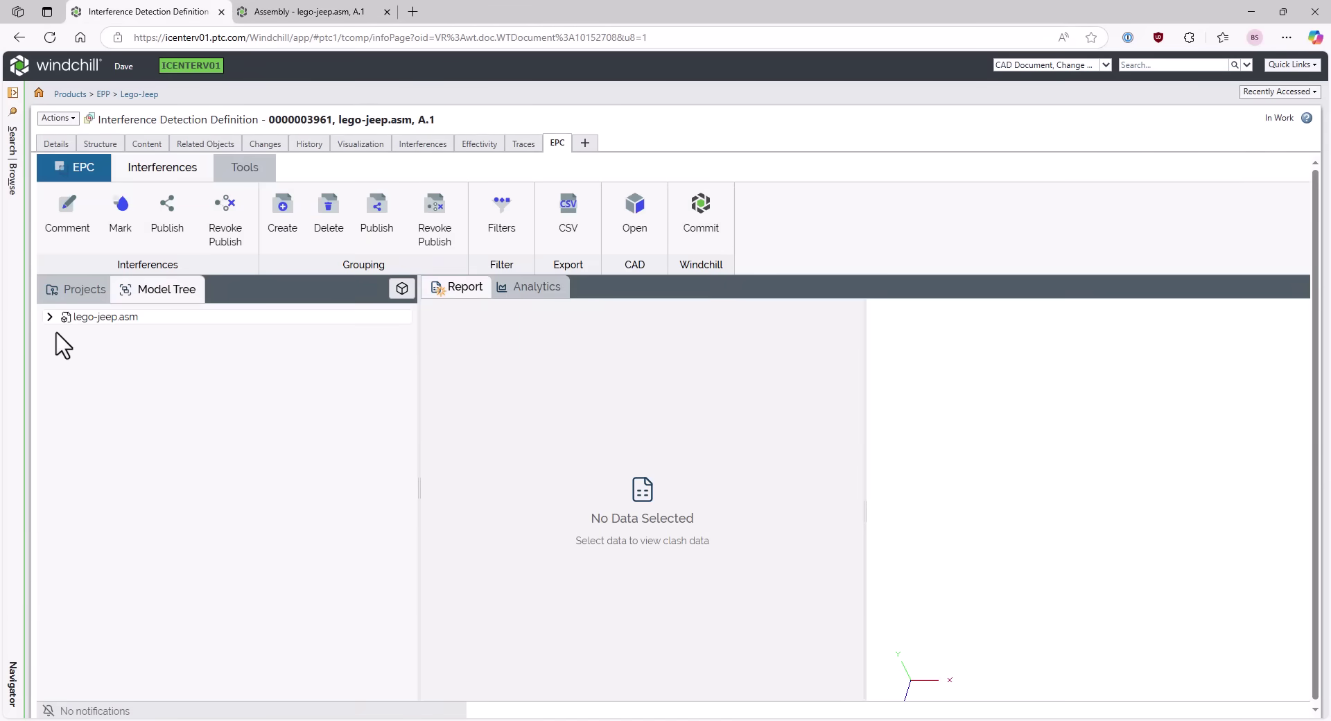
{"action": "left_click", "coordinate": [49, 317]}
{"action": "left_click", "coordinate": [80, 318]}
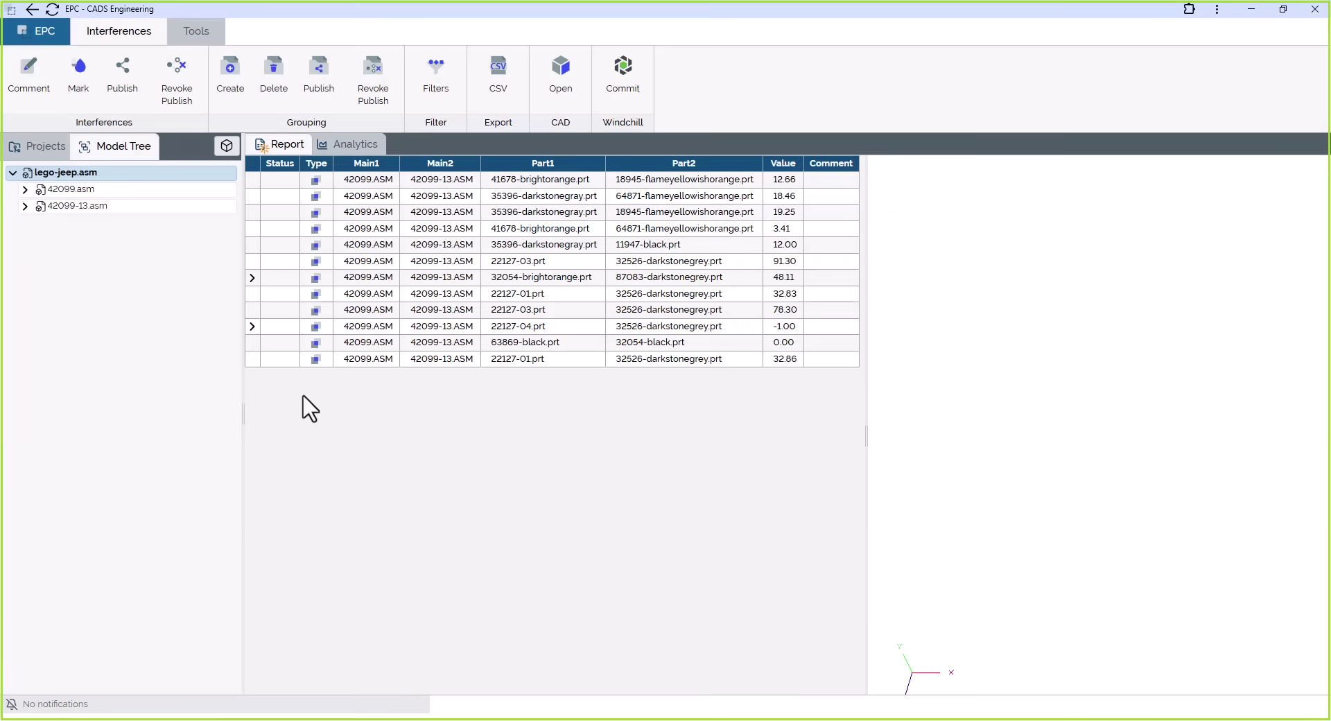
Inspect the individual and combined clashes between 32054-brightorange.prt and 87083-darkstonegrey.prt in 3D.
{"action": "left_click", "coordinate": [251, 277]}
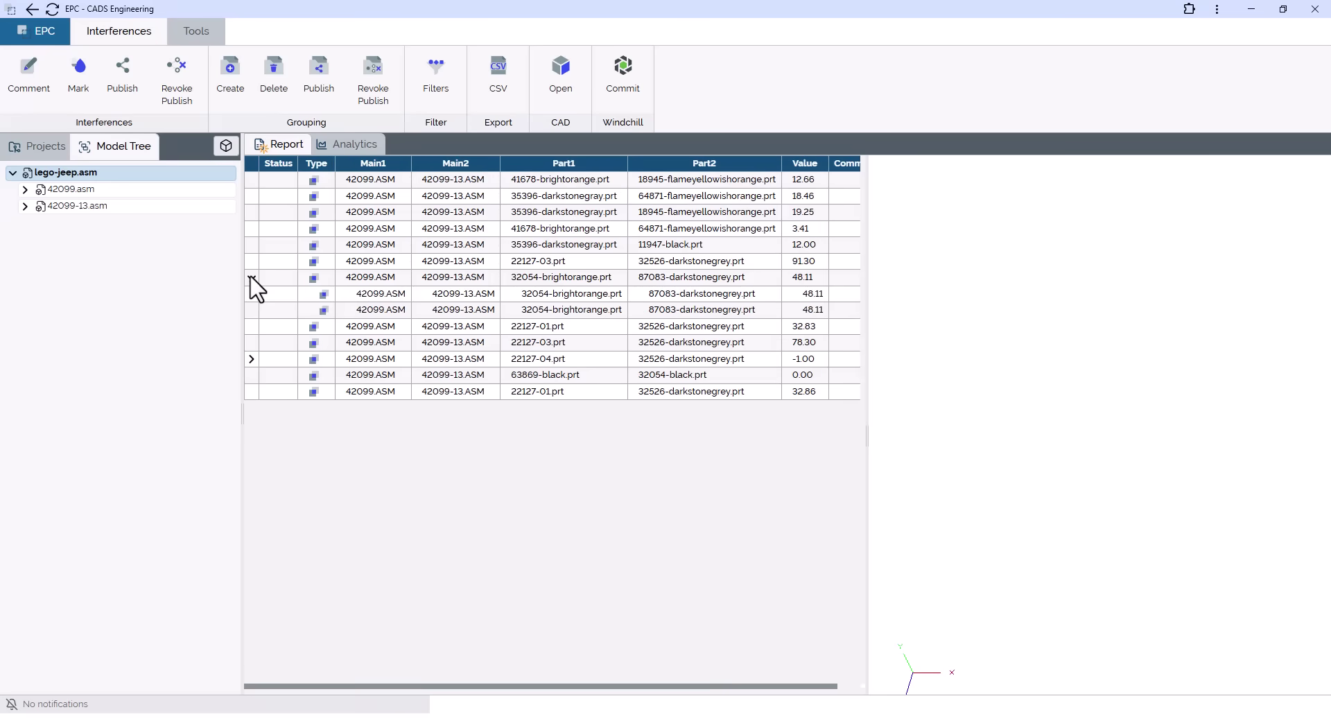
{"action": "left_click", "coordinate": [381, 294]}
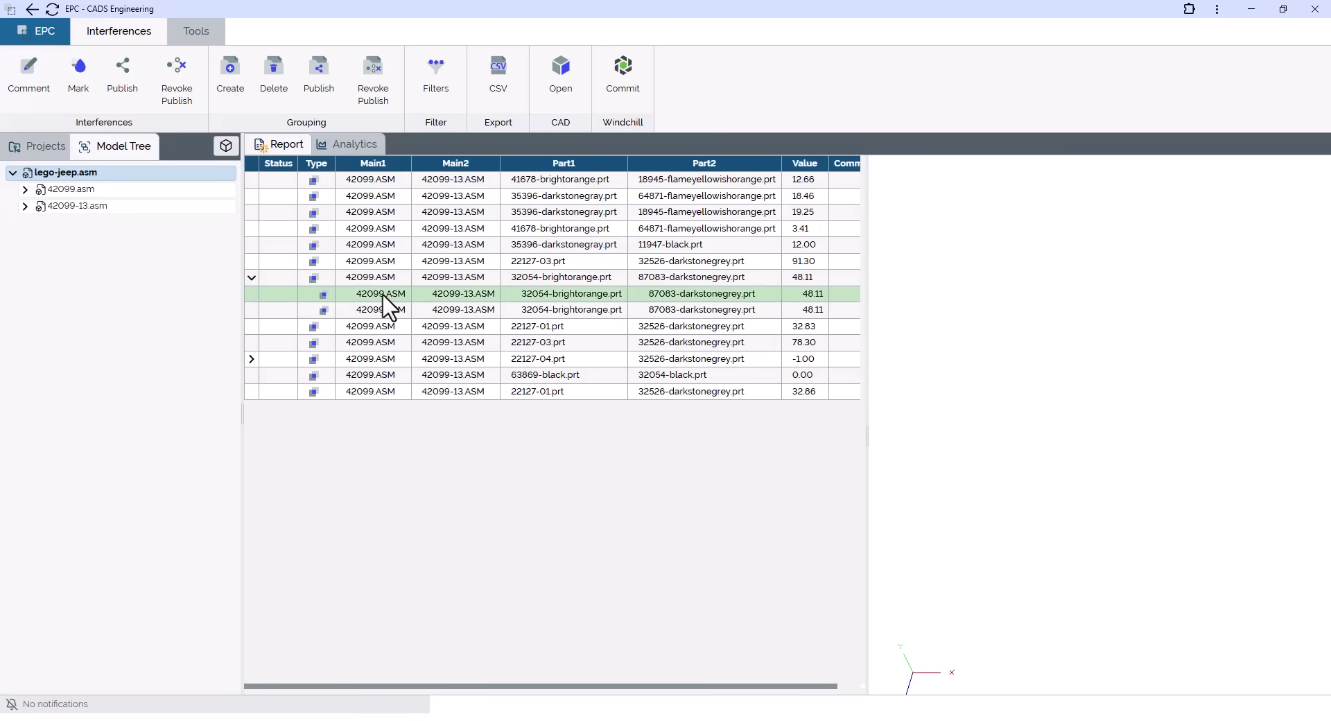
{"action": "left_click", "coordinate": [384, 311]}
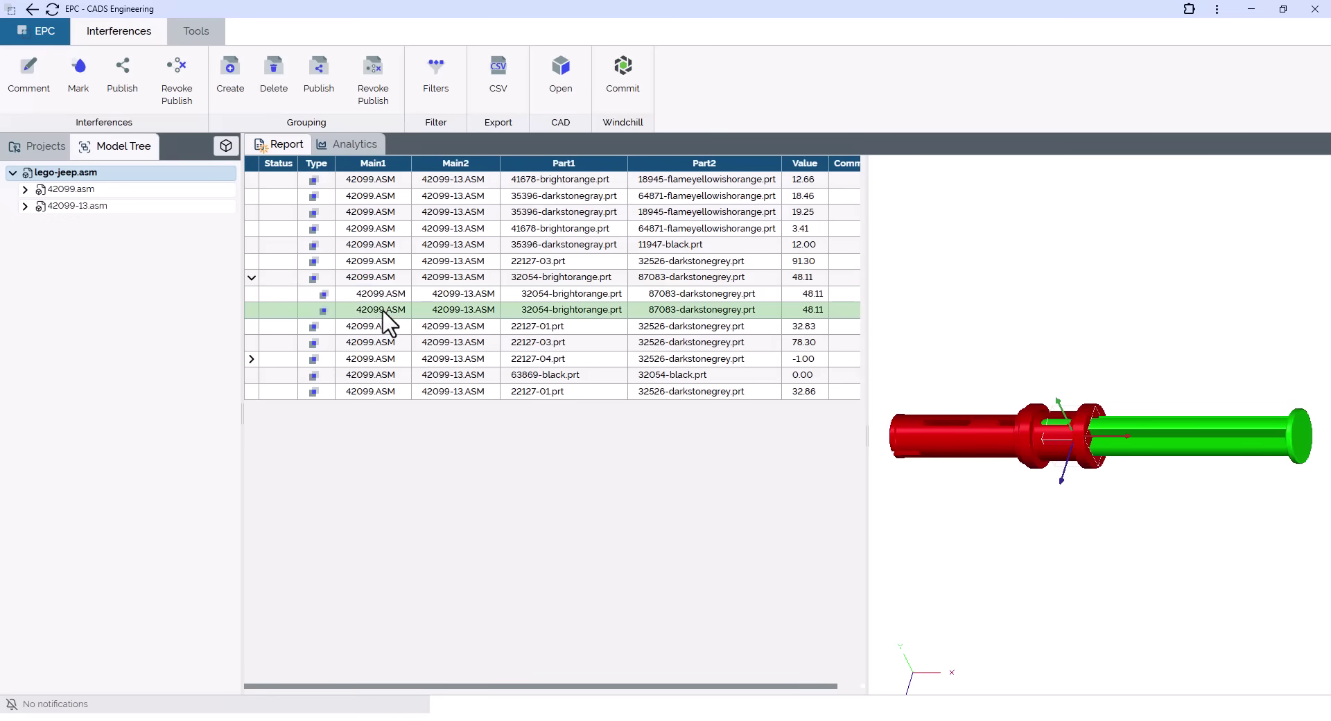
{"action": "left_click", "coordinate": [386, 277]}
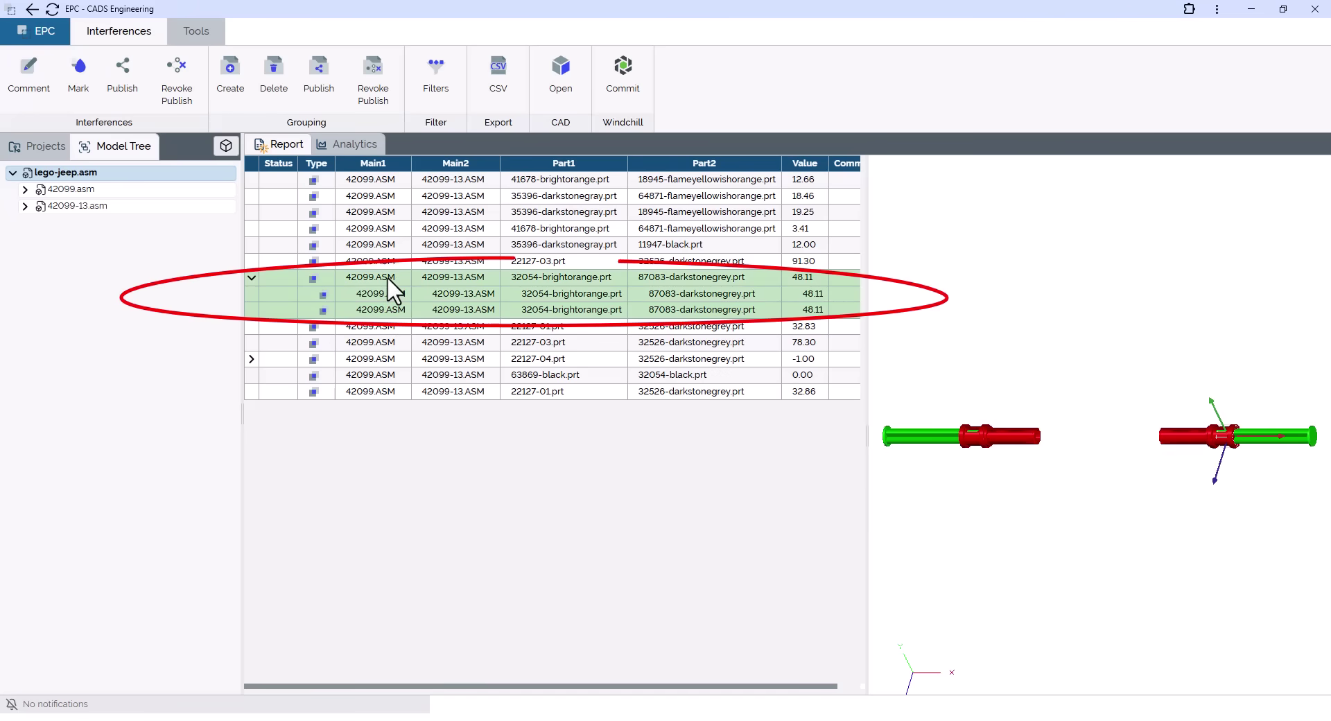
Inspect the individual and combined clashes between 22127-04.prt and 32526-darkstonegrey.prt, and collapse both expanded clash entries.
{"action": "left_click", "coordinate": [251, 358]}
{"action": "left_click", "coordinate": [361, 375]}
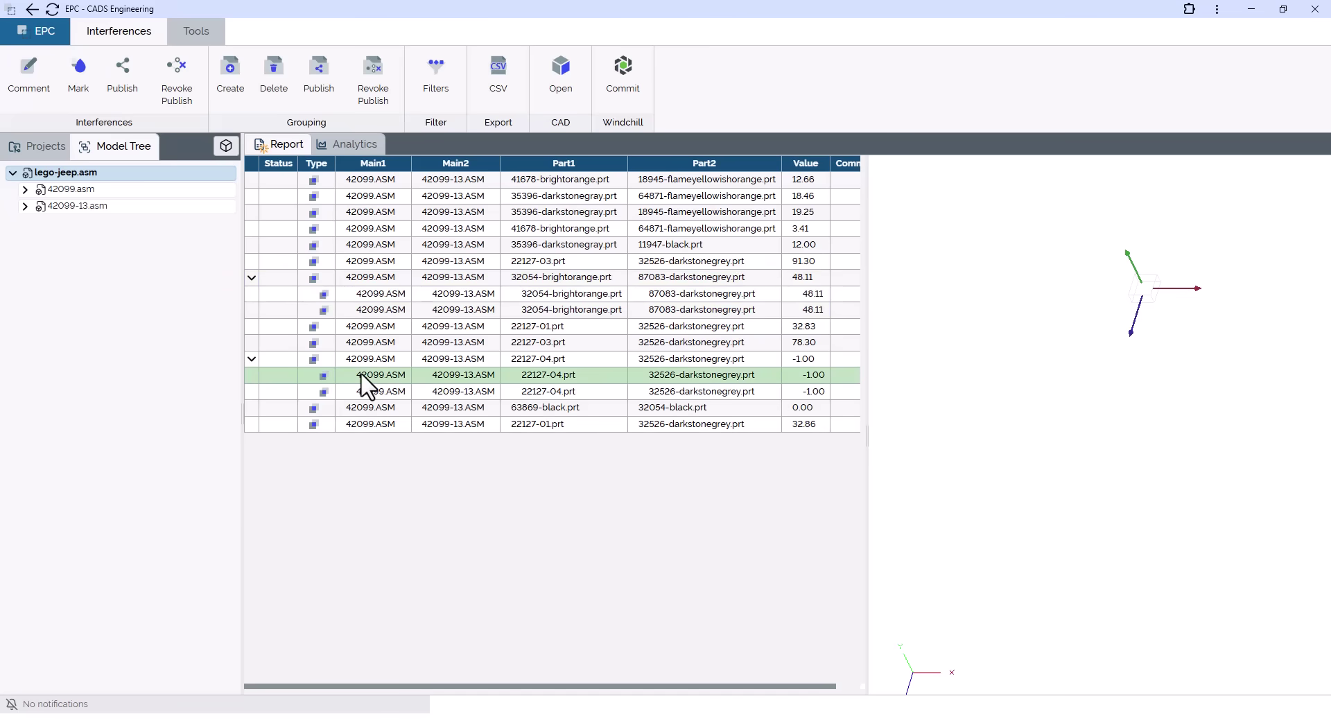
{"action": "left_click", "coordinate": [369, 392]}
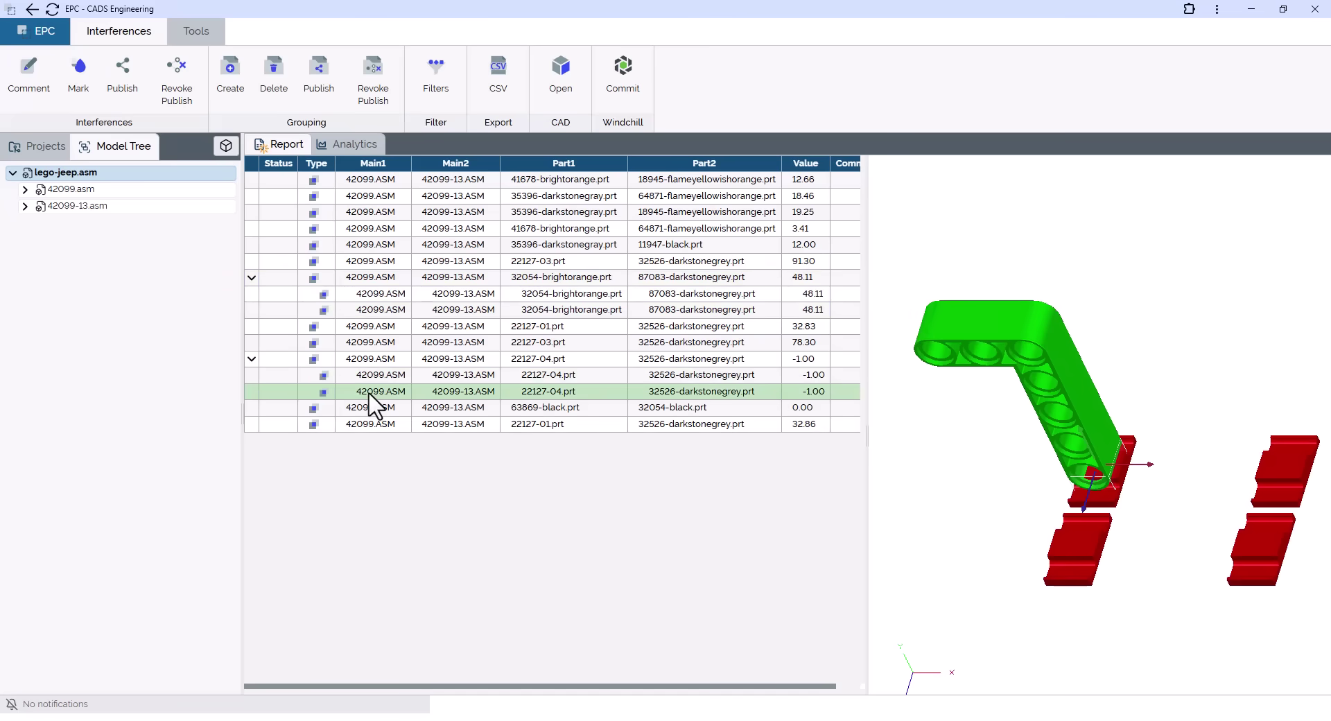
{"action": "left_click", "coordinate": [369, 359]}
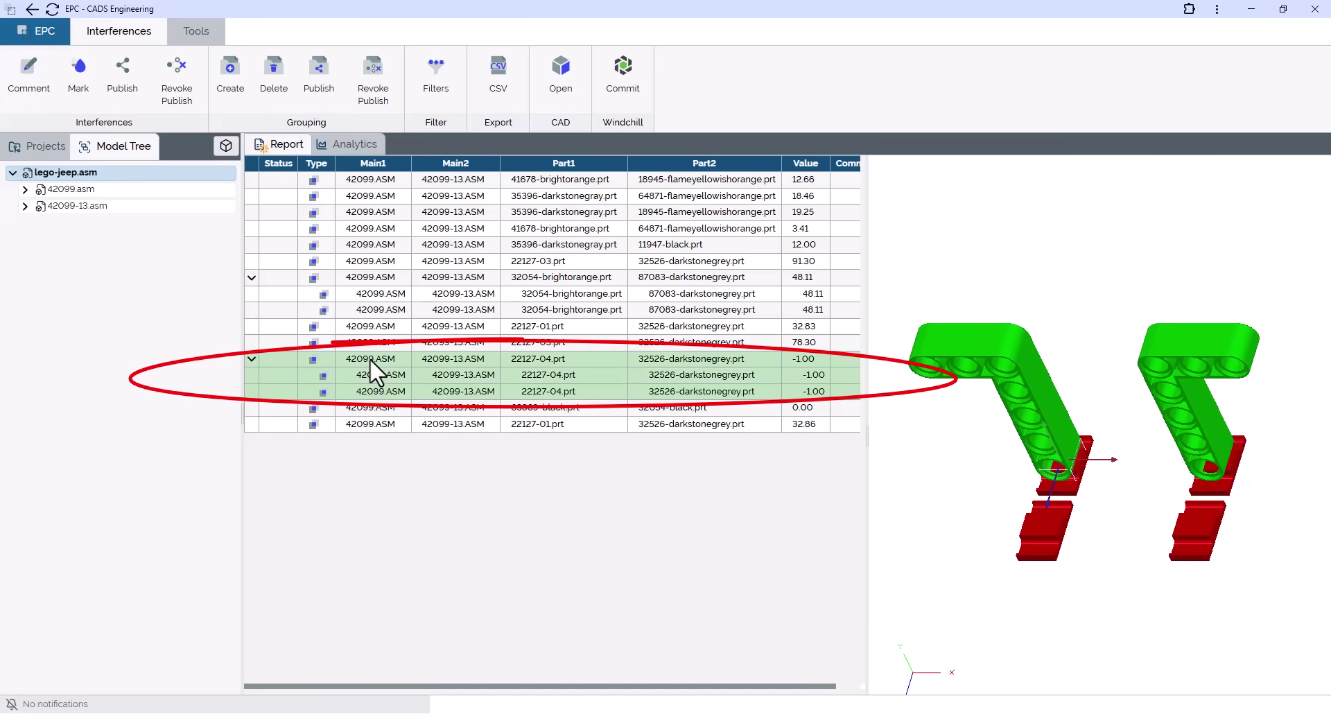
{"action": "left_click", "coordinate": [251, 358]}
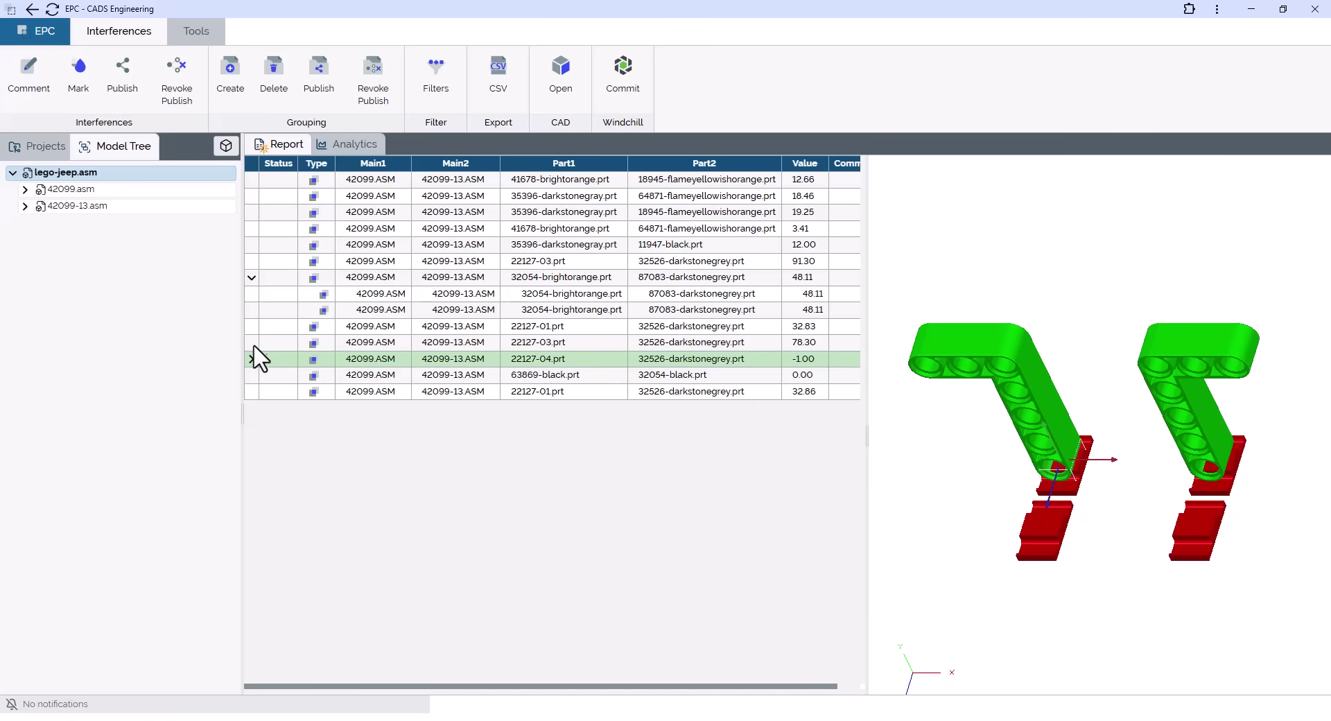
{"action": "left_click", "coordinate": [251, 277]}
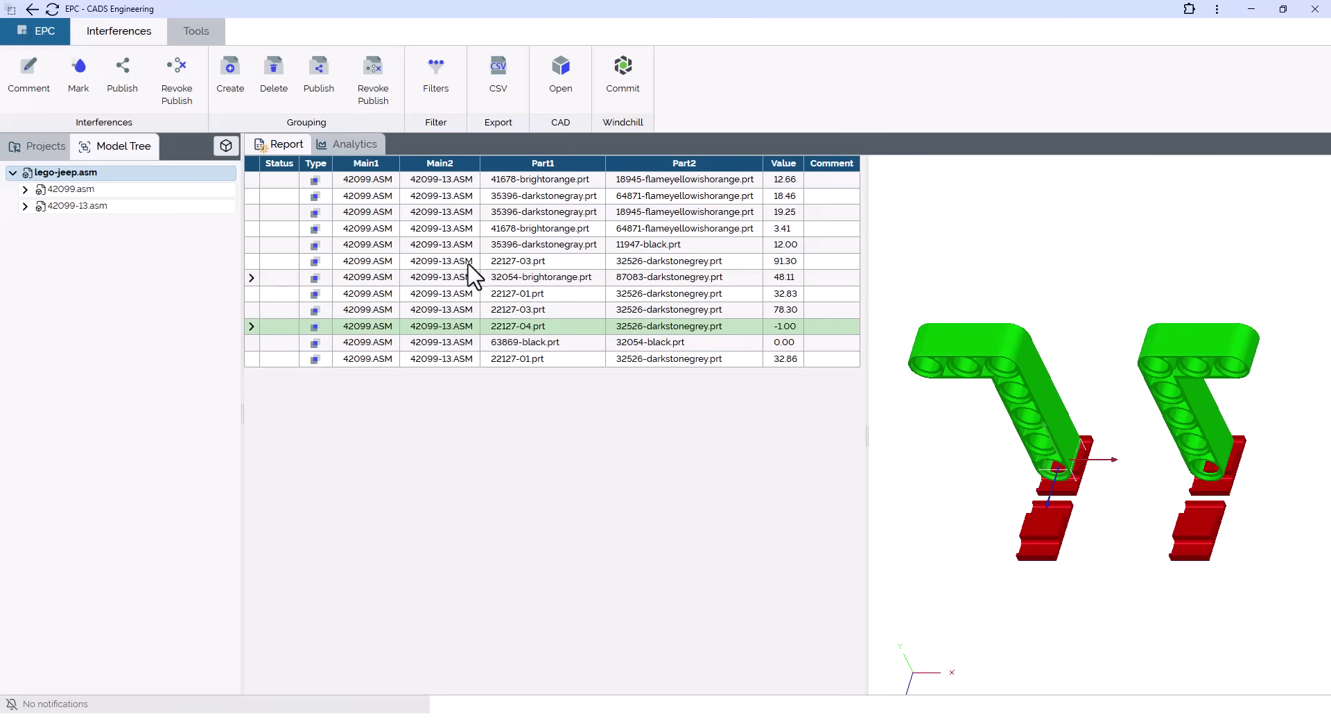
Group all clashes involving 32526-darkstonegrey.prt under the name Engine.
{"action": "left_click", "coordinate": [503, 262]}
{"action": "left_click", "coordinate": [565, 326], "text": "shift"}
{"action": "left_click", "coordinate": [230, 70]}
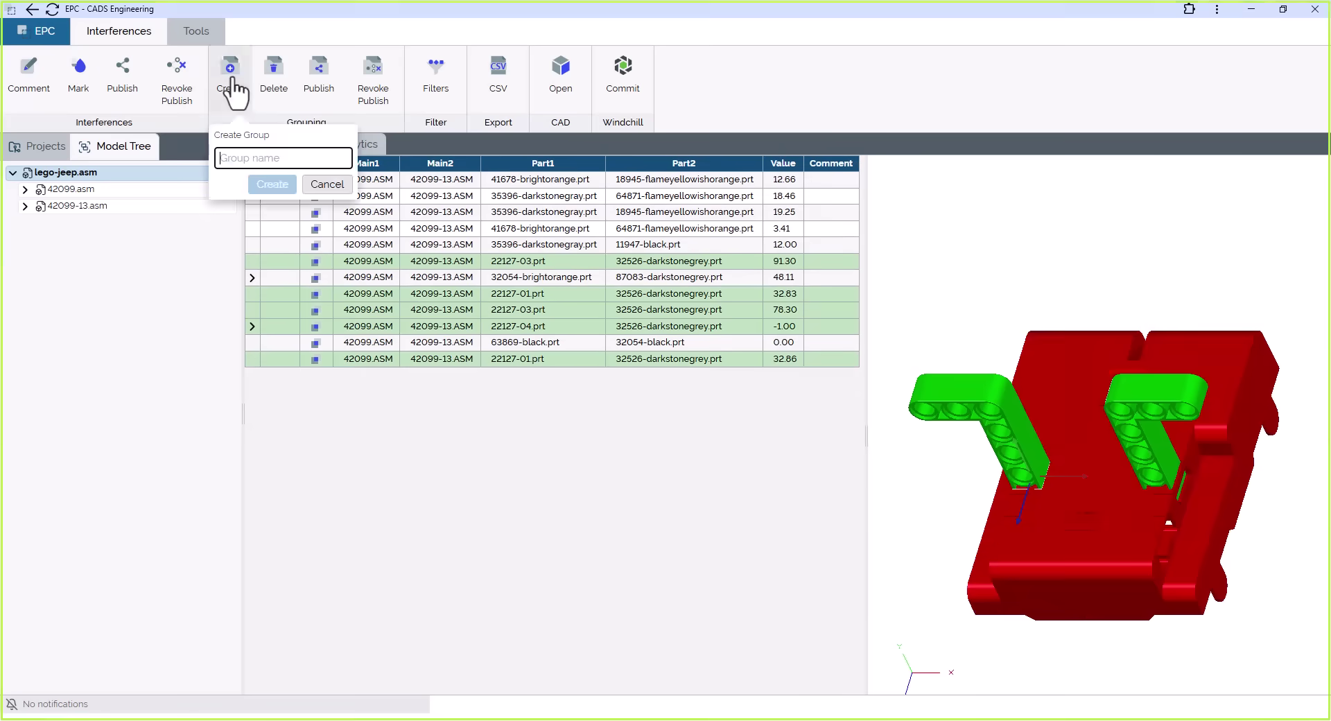
{"action": "type", "text": "Engine"}
{"action": "left_click", "coordinate": [265, 184]}
Mark the clashes in the Engine group red.
{"action": "left_click", "coordinate": [368, 294]}
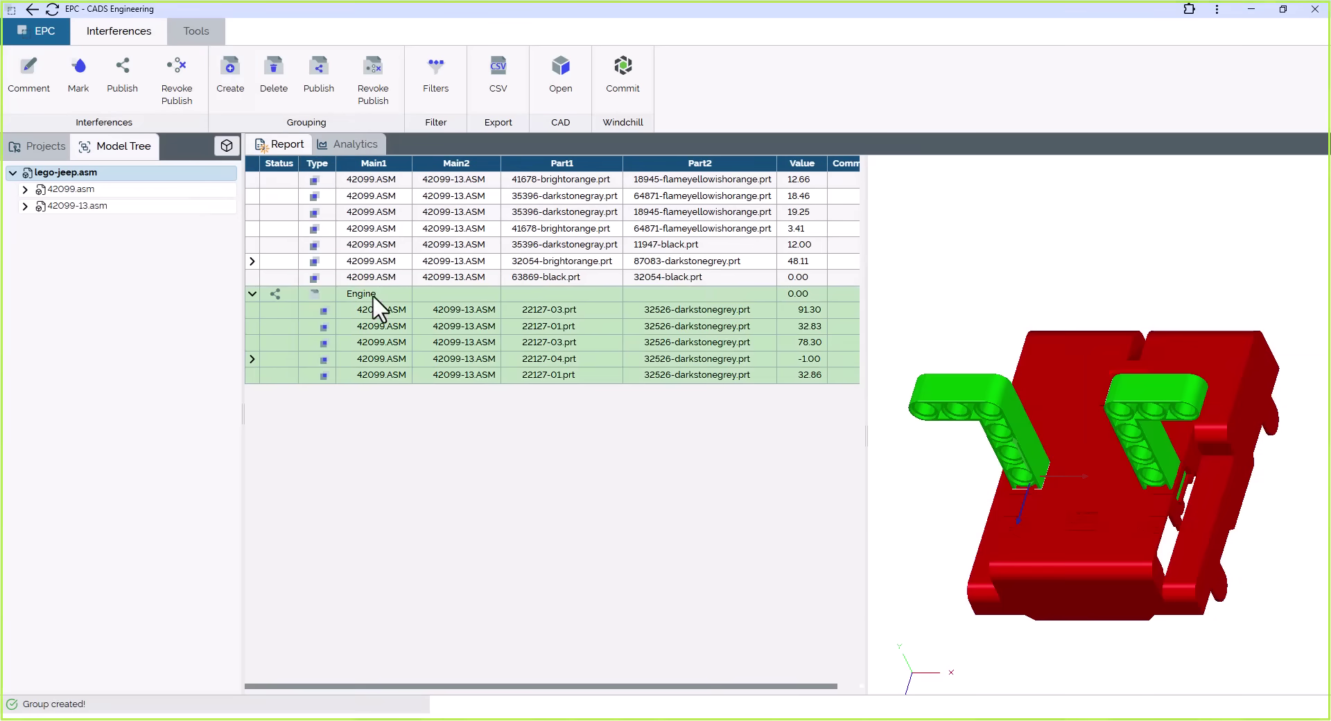
{"action": "left_click", "coordinate": [79, 70]}
{"action": "left_click", "coordinate": [111, 192]}
Assign the predefined comment Ignore to the clash between 63869-black.prt and 32054-black.prt.
{"action": "left_click", "coordinate": [532, 279]}
{"action": "left_click", "coordinate": [29, 69]}
{"action": "left_click", "coordinate": [59, 182]}
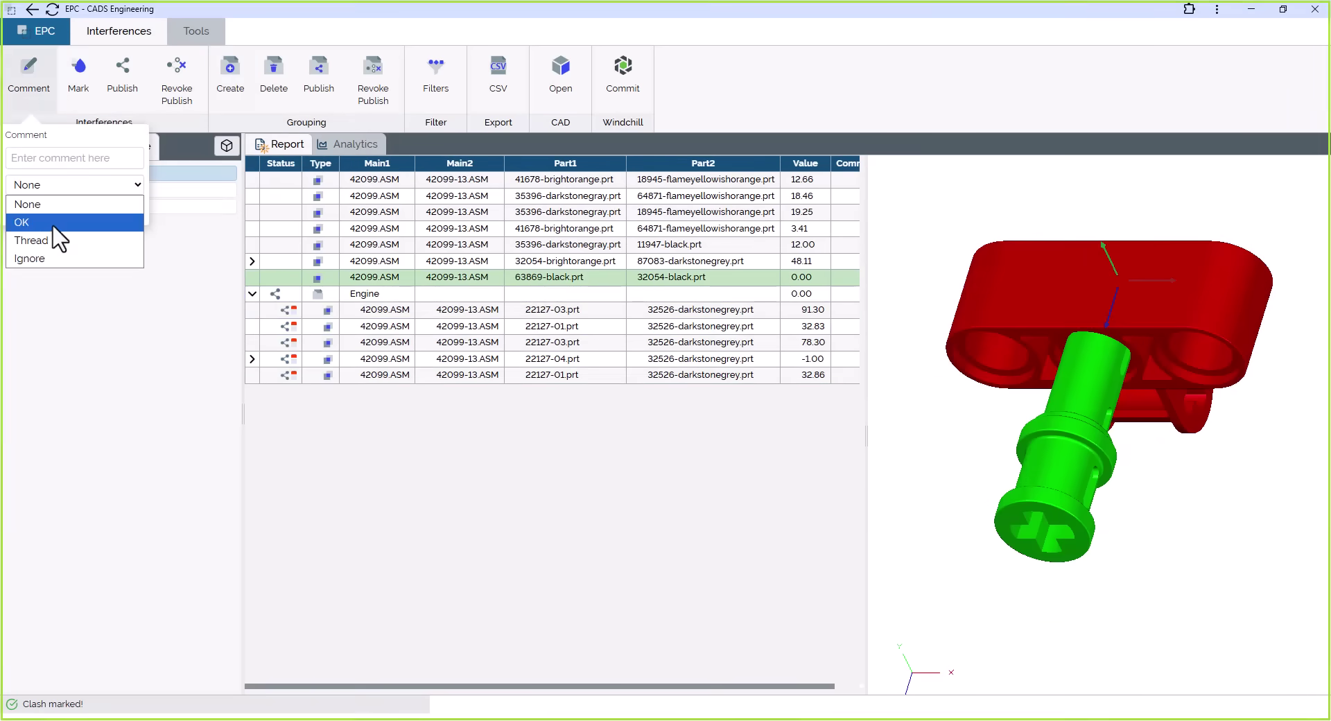
{"action": "left_click", "coordinate": [42, 258]}
Add the comment "Extend cut" to the 32054-brightorange.prt and 87083-darkstonegrey.prt clash and mark it red.
{"action": "left_click", "coordinate": [623, 266]}
{"action": "left_click", "coordinate": [28, 69]}
{"action": "type", "text": "Extend cut"}
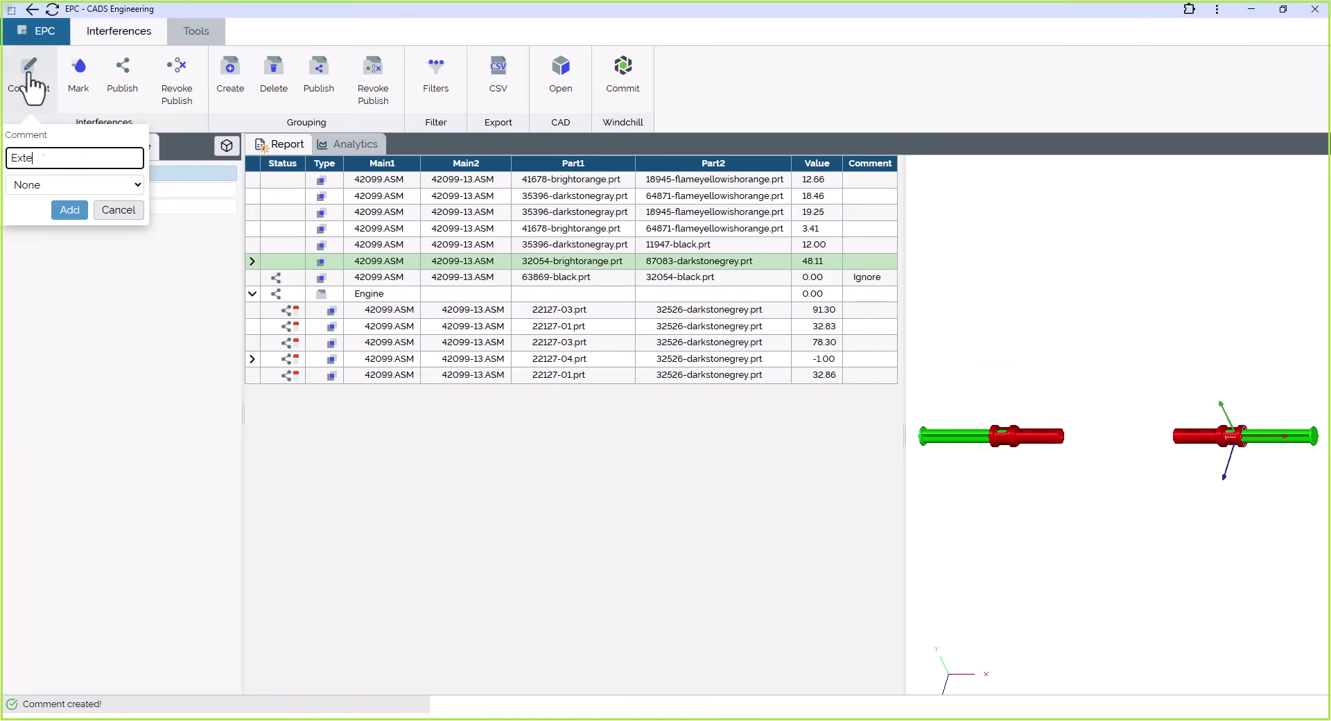
{"action": "left_click", "coordinate": [66, 210]}
{"action": "left_click", "coordinate": [78, 69]}
{"action": "left_click", "coordinate": [111, 192]}
Mark the first five clashes in the report yellow.
{"action": "left_click_drag", "start_coordinate": [550, 244], "coordinate": [550, 179]}
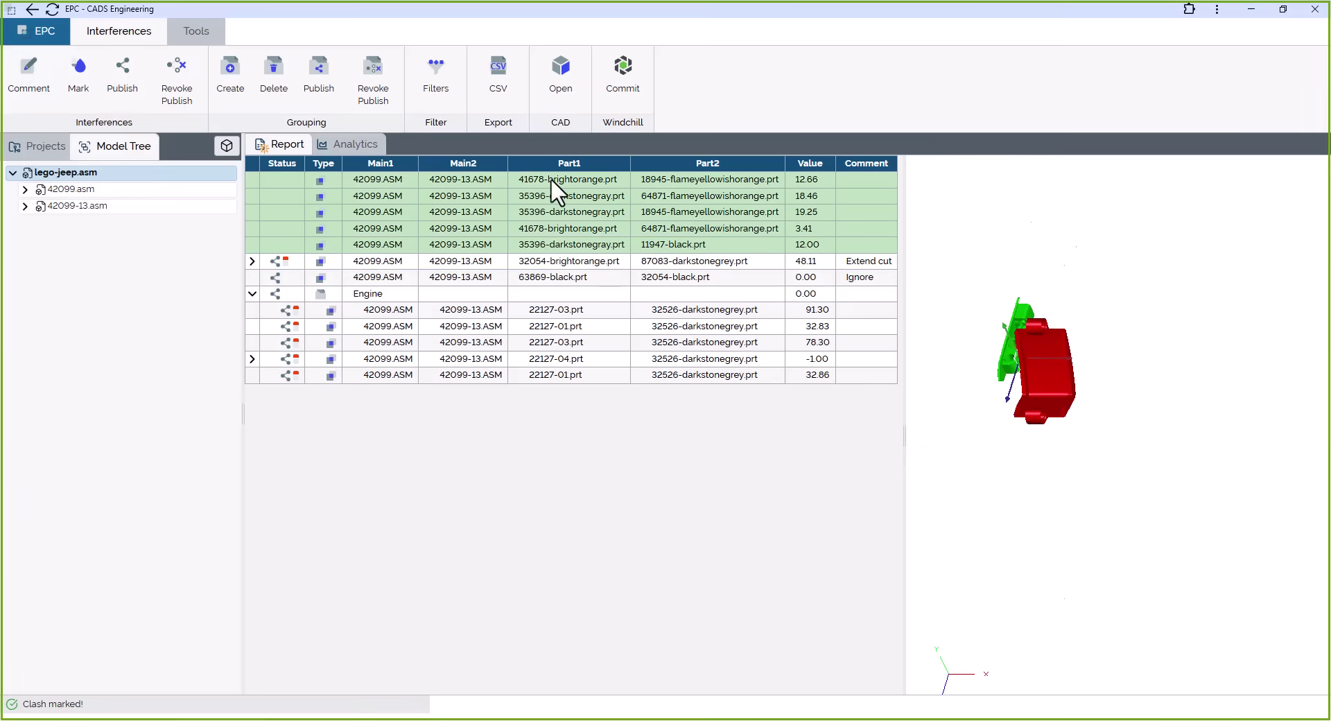
{"action": "left_click", "coordinate": [78, 69]}
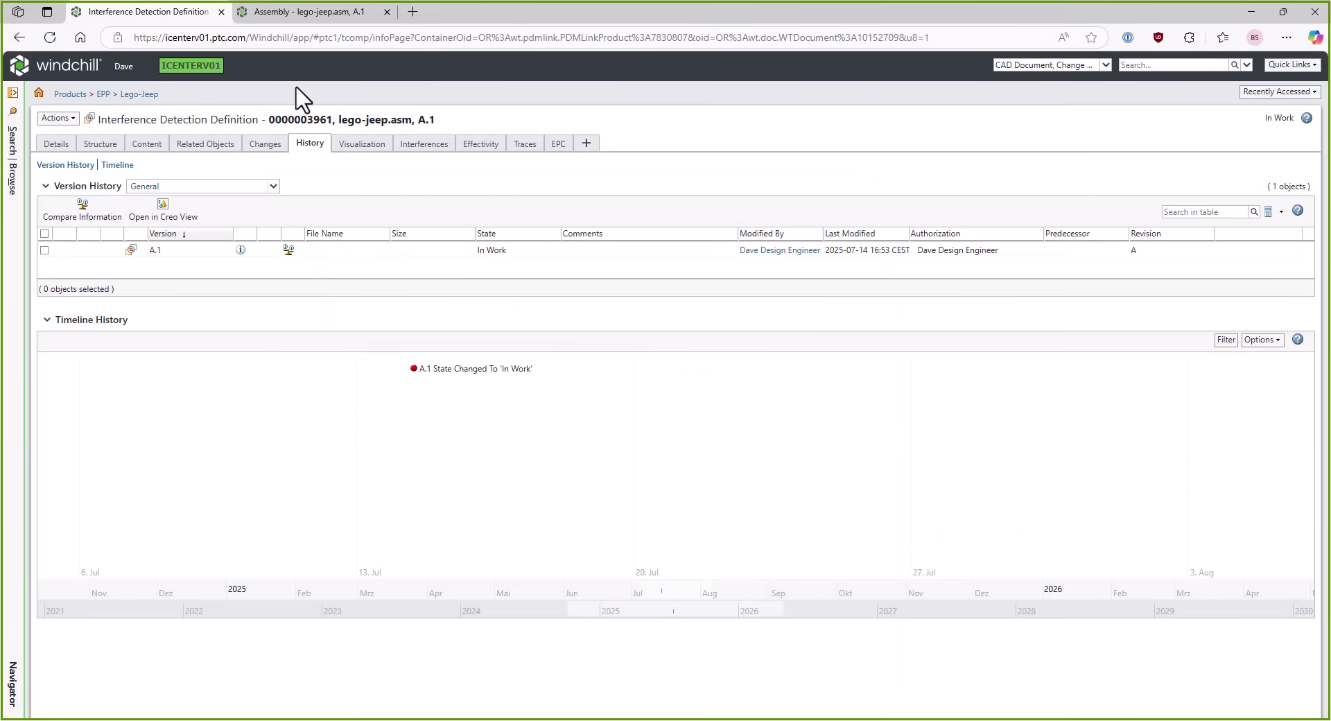
Start a new problem report for interferences 1 to 5 in the definition's related interferences.
{"action": "left_click", "coordinate": [424, 152]}
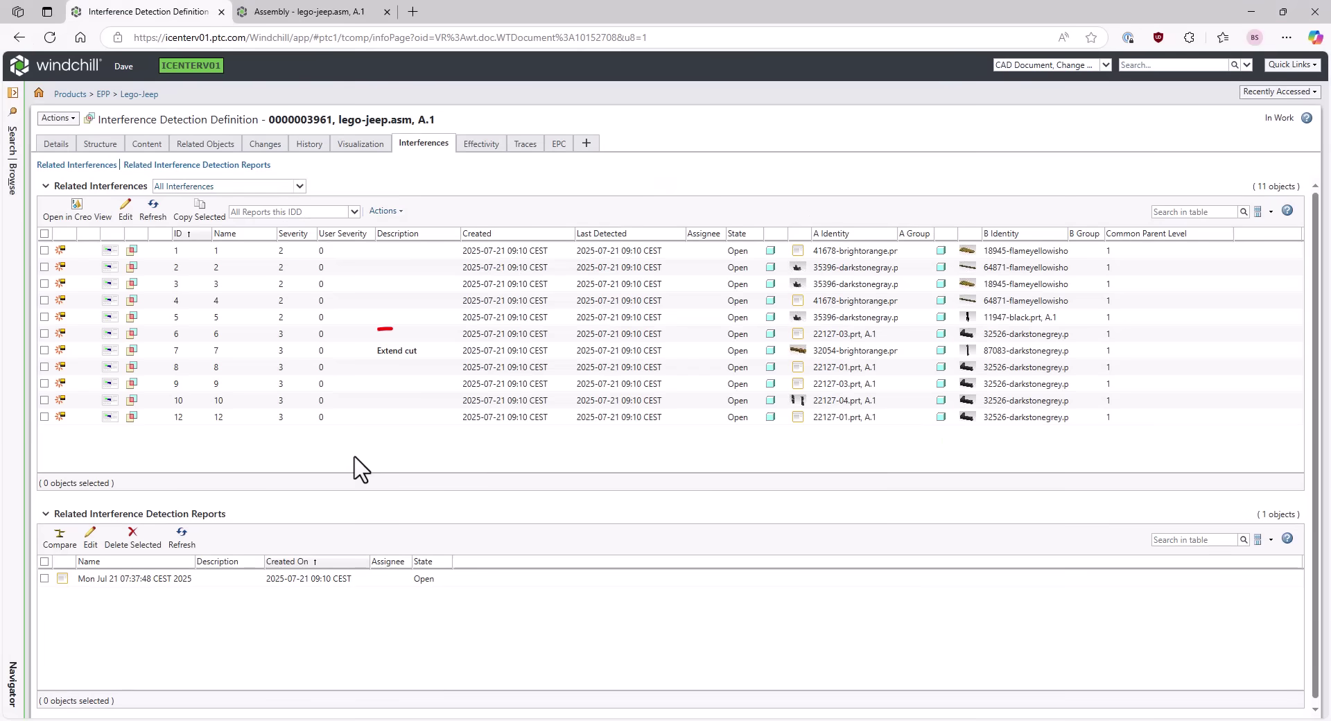
{"action": "left_click", "coordinate": [44, 250]}
{"action": "left_click", "coordinate": [45, 316], "text": "shift"}
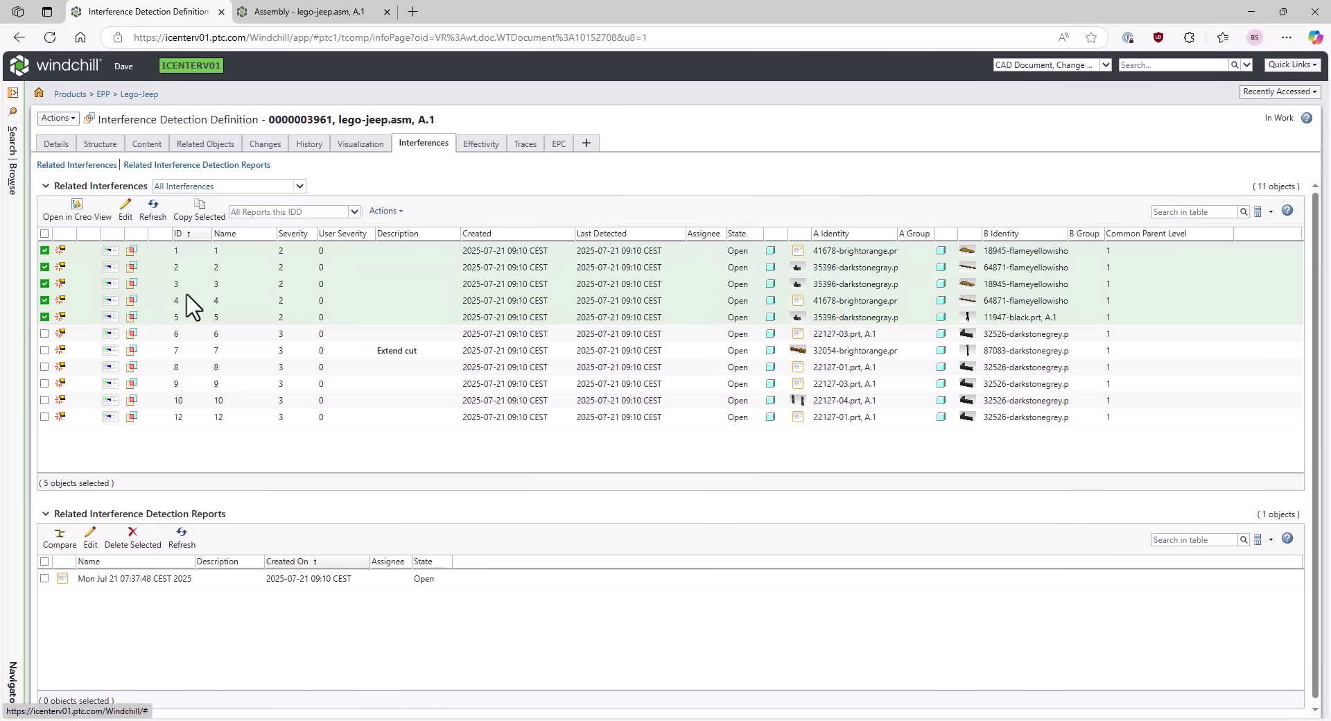
{"action": "left_click", "coordinate": [385, 211]}
{"action": "mouse_move", "coordinate": [416, 300]}
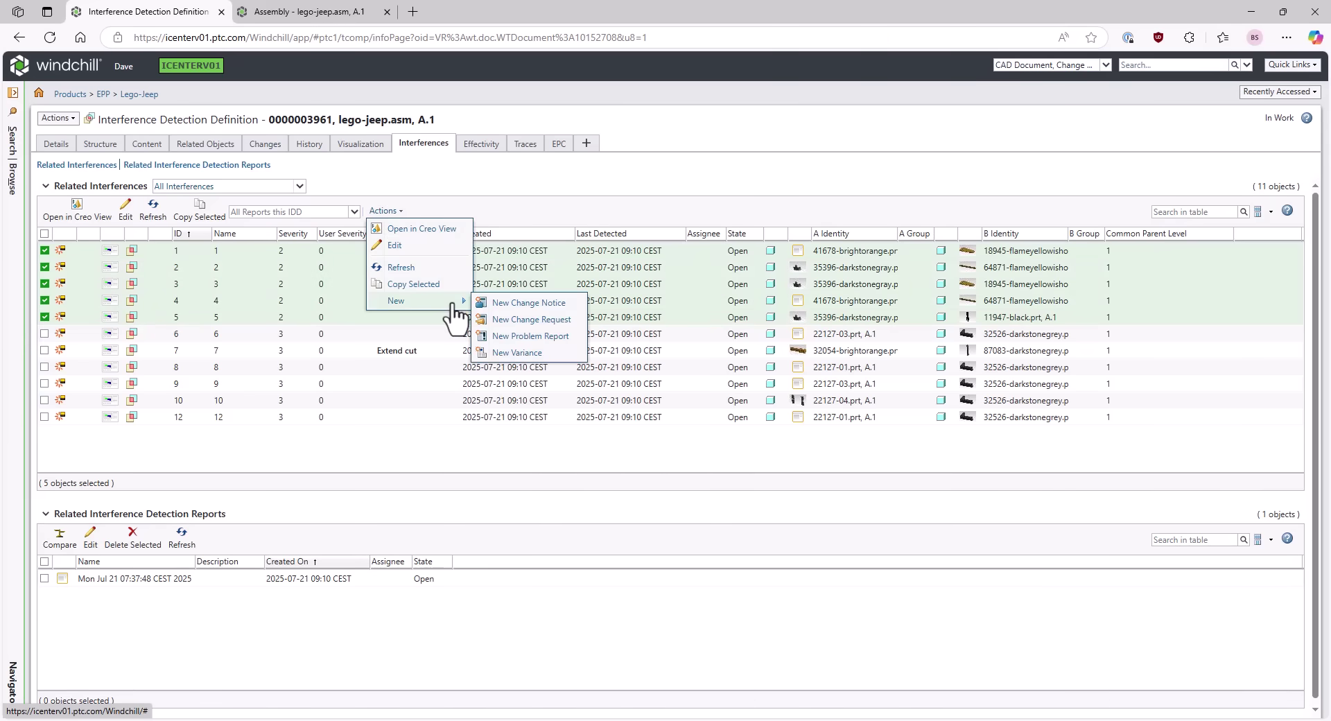
{"action": "left_click", "coordinate": [569, 345]}
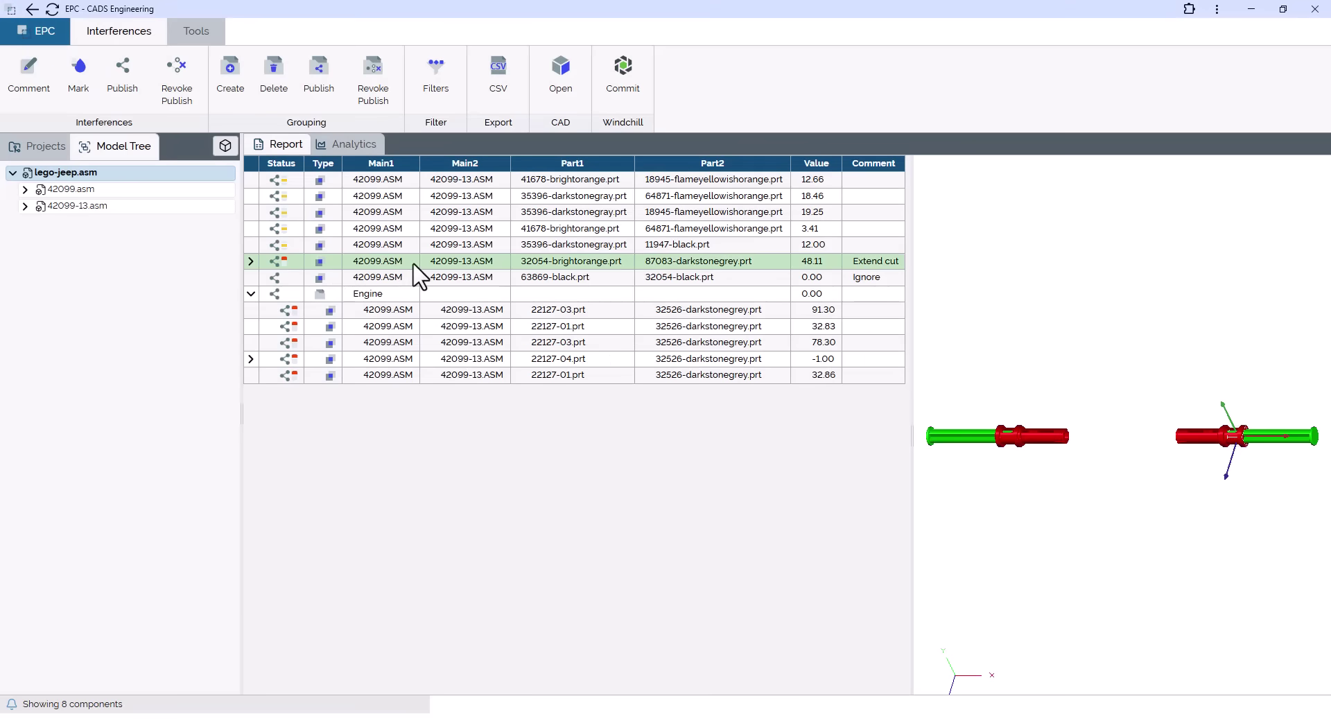
Open the selected "Extend cut" clash in Creo Parametric with lego-jeep.asm as the top assembly.
{"action": "left_click", "coordinate": [558, 92]}
{"action": "left_click", "coordinate": [575, 155]}
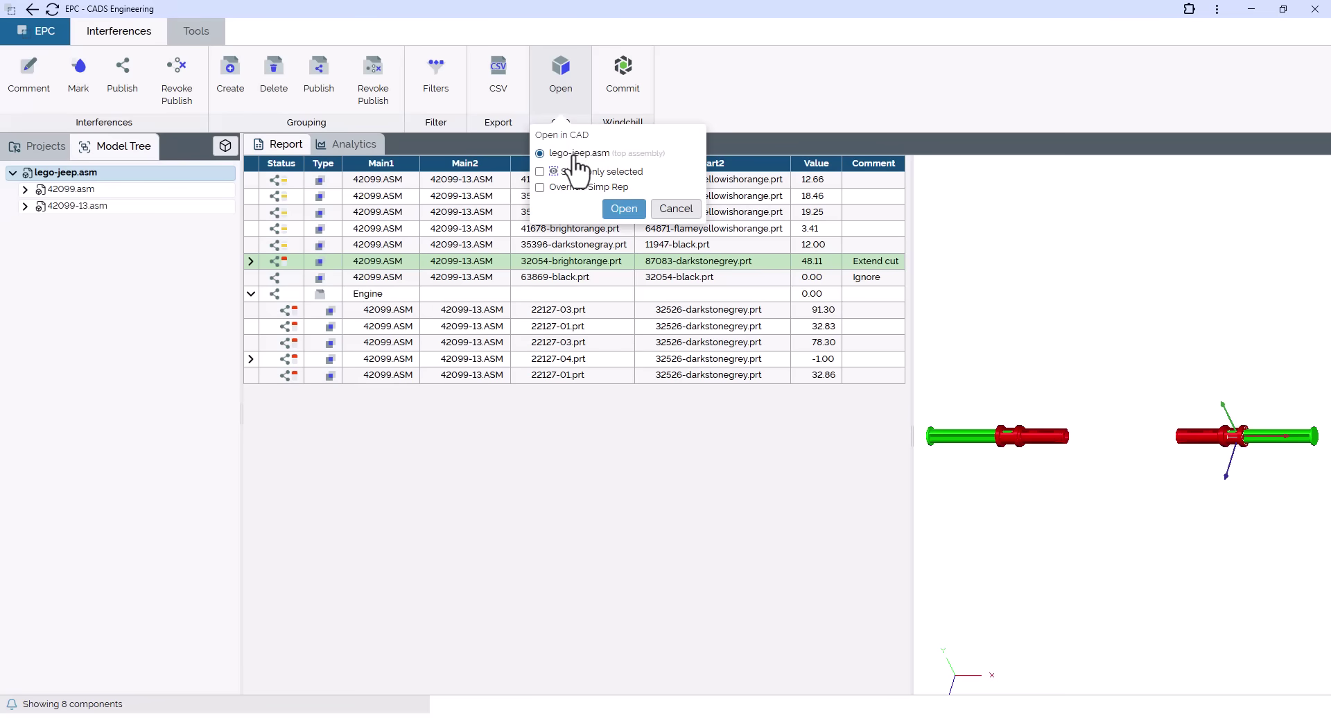
{"action": "left_click", "coordinate": [623, 208]}
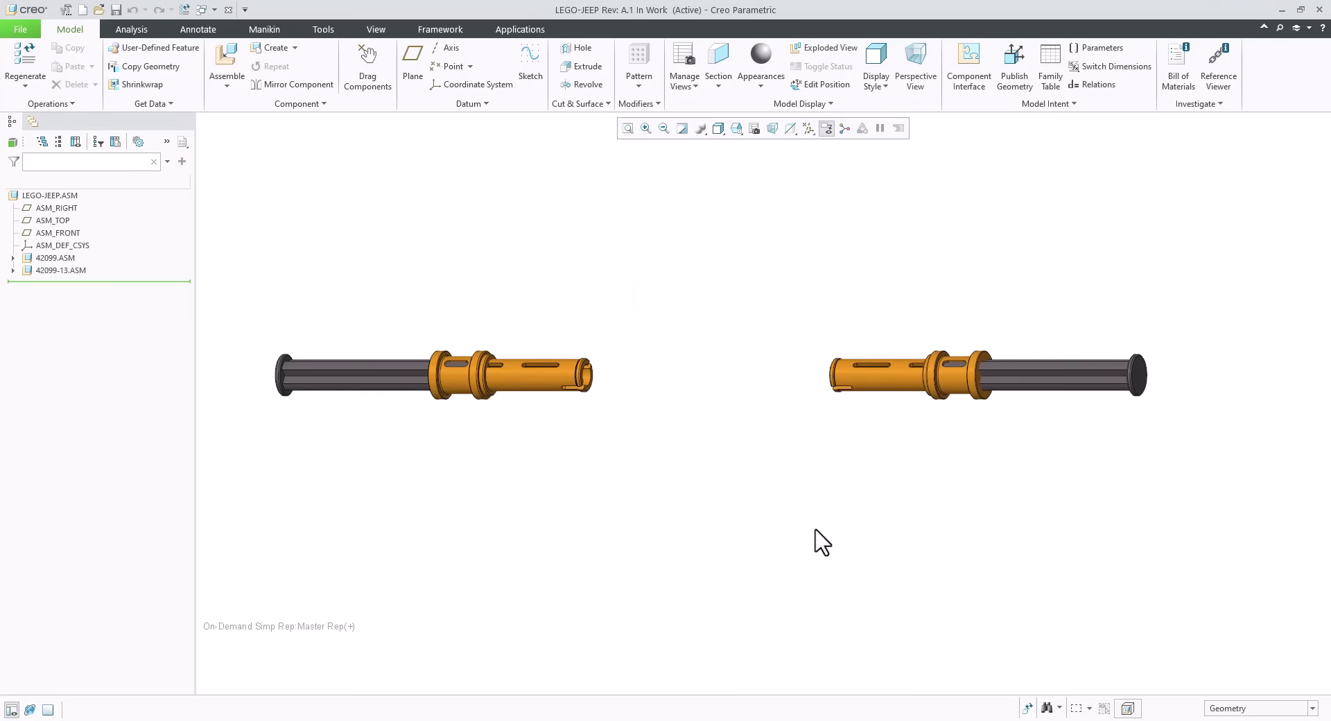
Locate the clashing 32054-BRIGHTORANGE.PRT in the model tree, expand its features and activate the part.
{"action": "left_click", "coordinate": [866, 388]}
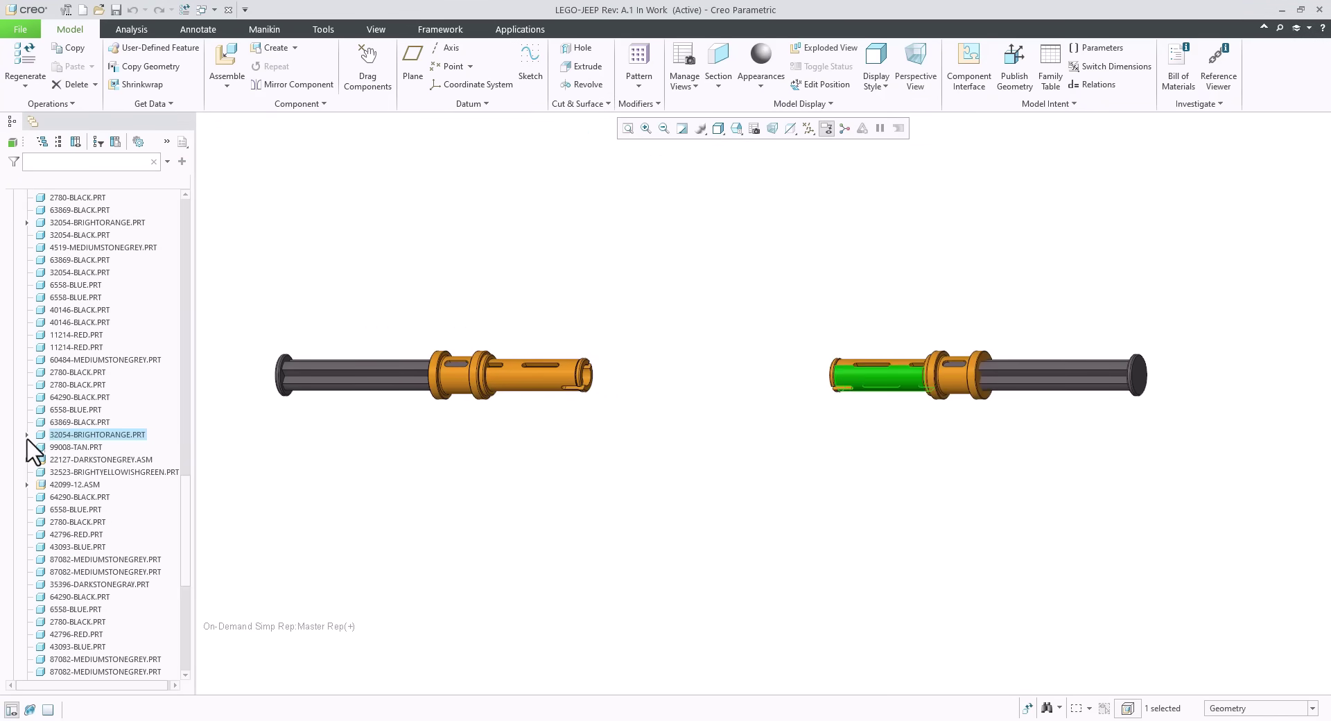
{"action": "left_click", "coordinate": [27, 435]}
{"action": "left_click", "coordinate": [77, 435]}
{"action": "left_click", "coordinate": [73, 416]}
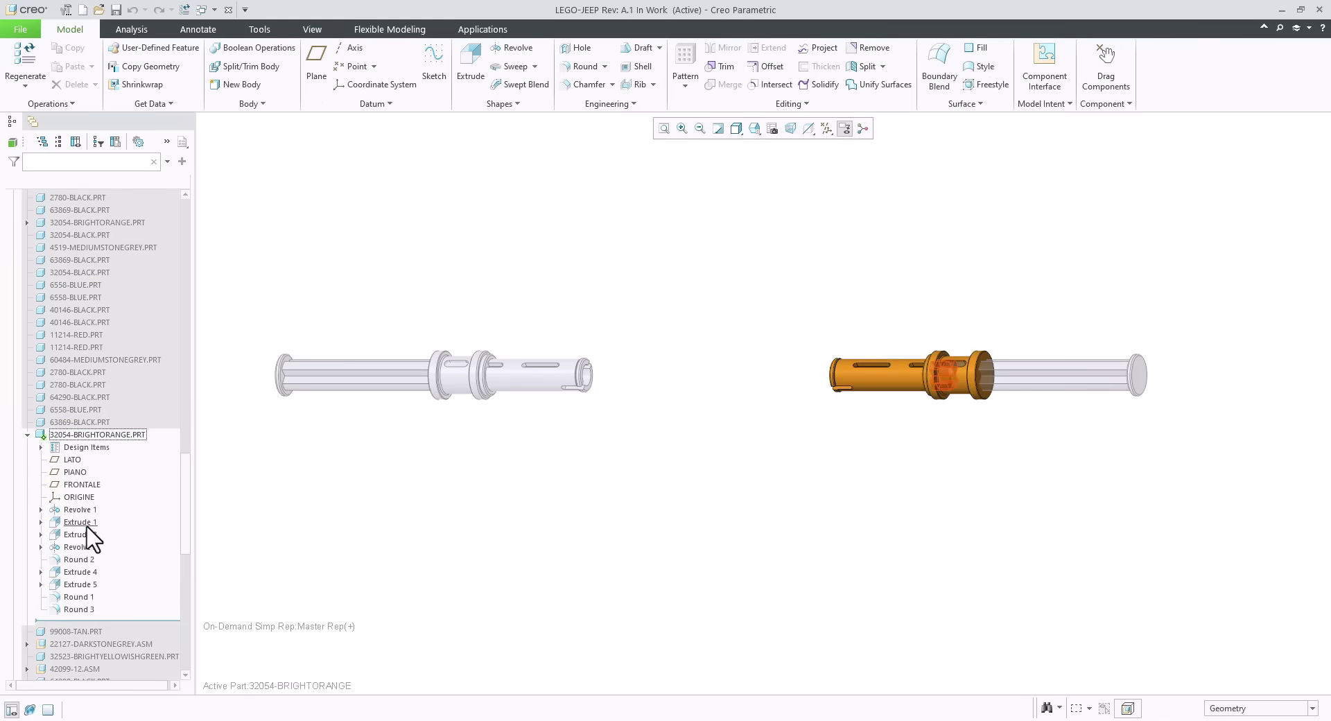
Redefine Extrude 1 of the active part with a cut depth of 7.00.
{"action": "left_click", "coordinate": [80, 522]}
{"action": "left_click", "coordinate": [111, 462]}
{"action": "left_click", "coordinate": [807, 467]}
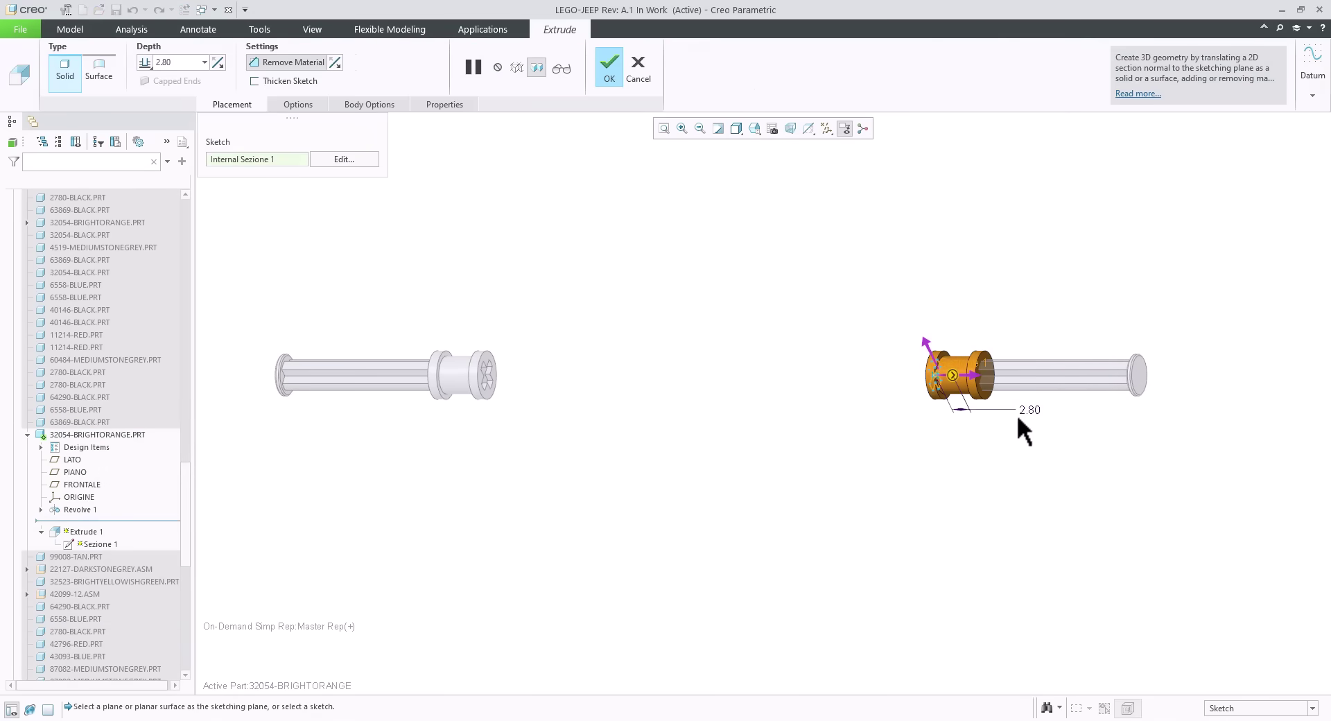
{"action": "type", "text": "7"}
{"action": "key", "text": "Return"}
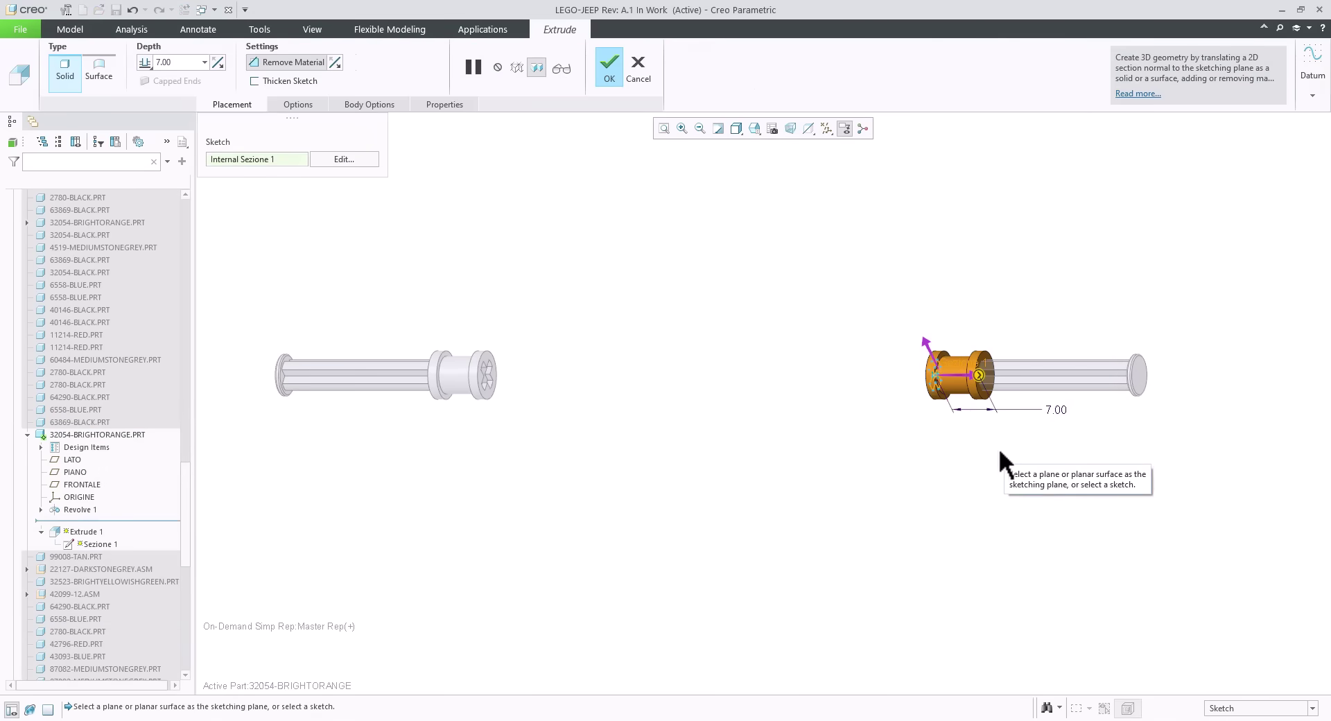
{"action": "middle_click", "coordinate": [919, 436]}
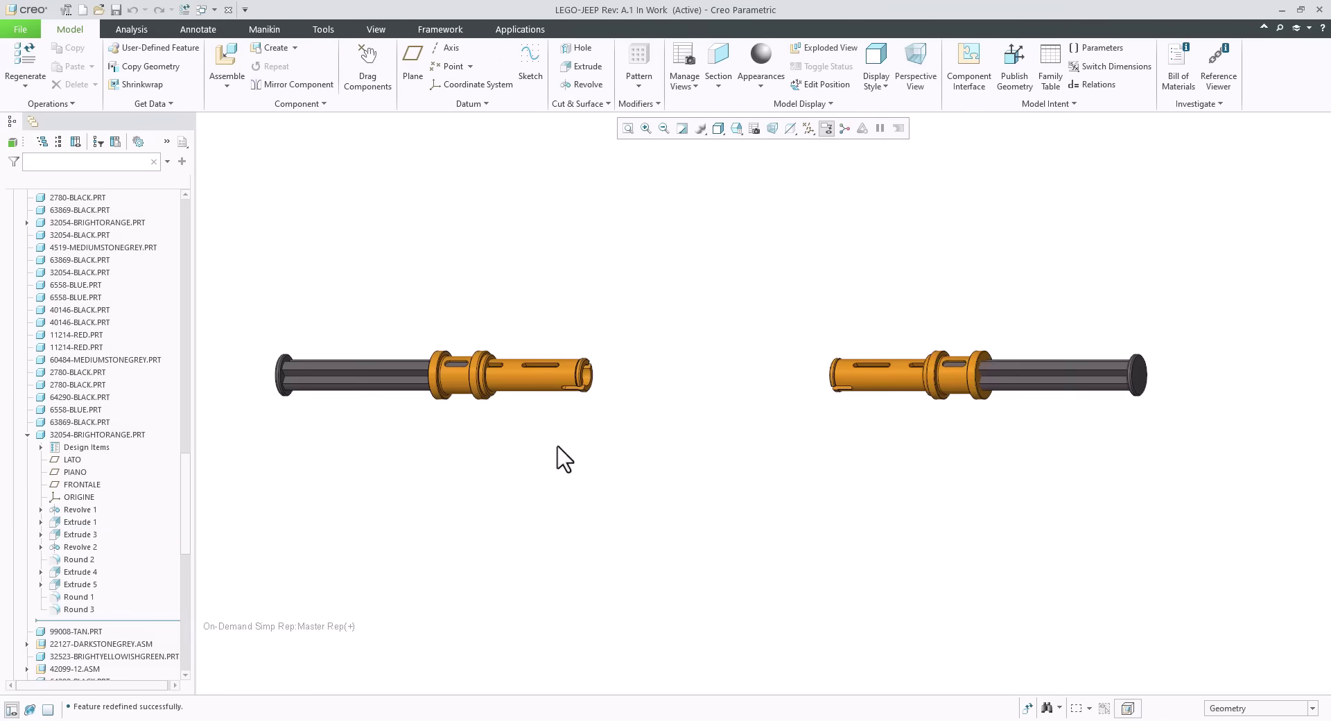
Check in the modified 32054-BRIGHTORANGE.PRT automatically.
{"action": "right_click", "coordinate": [128, 435]}
{"action": "mouse_move", "coordinate": [208, 374]}
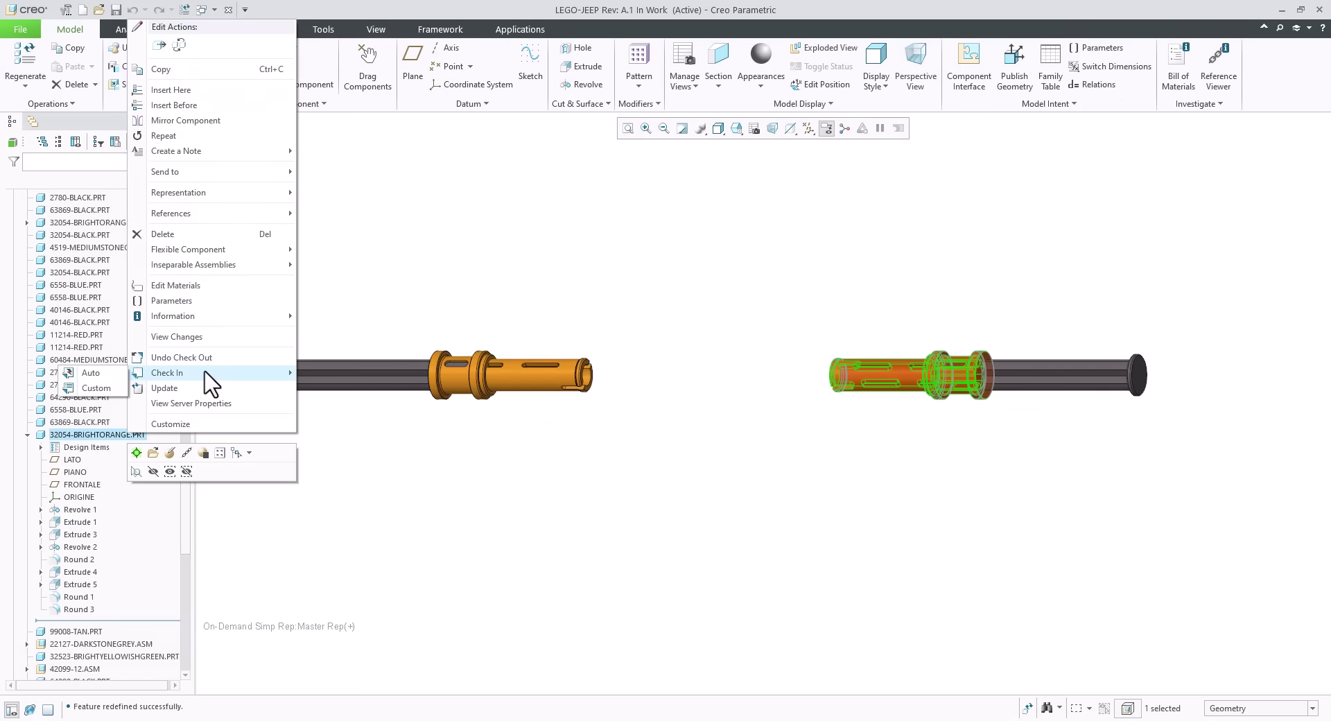
{"action": "left_click", "coordinate": [104, 373]}
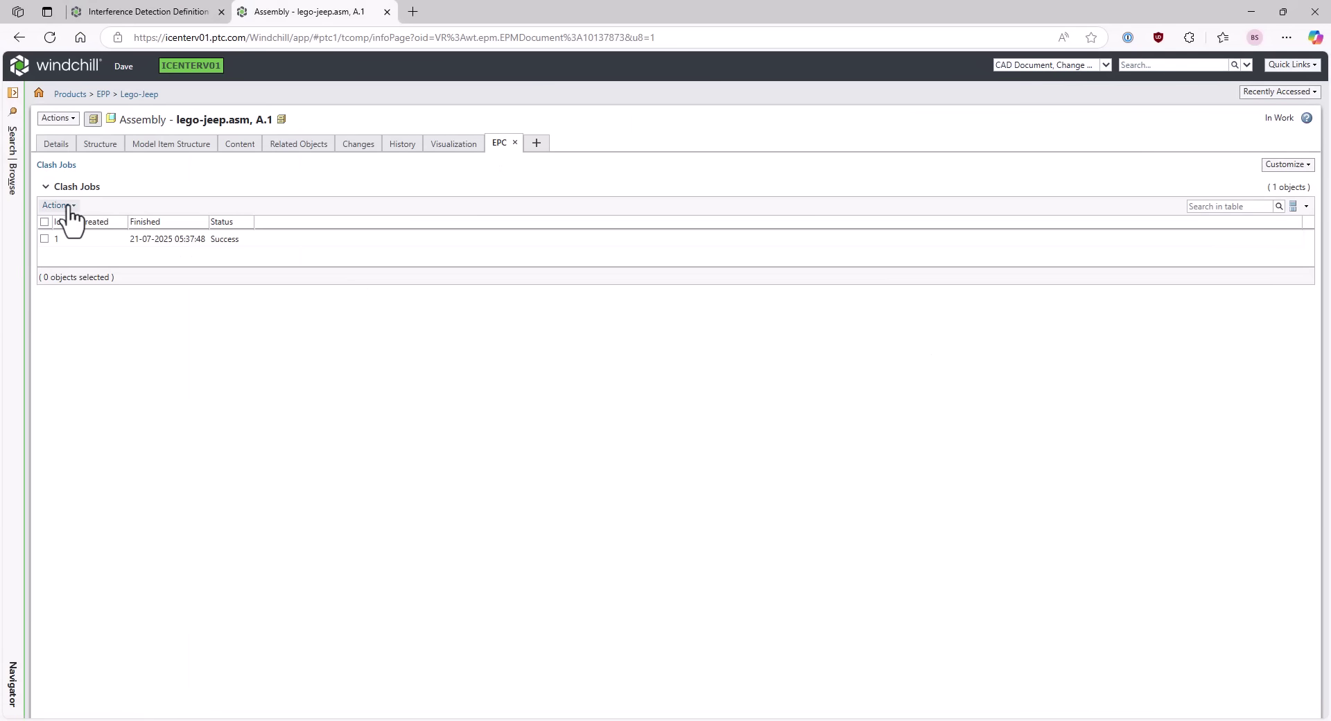
Return to Windchill and create another clash job for the lego-jeep.asm assembly.
{"action": "left_click", "coordinate": [59, 205]}
{"action": "left_click", "coordinate": [56, 223]}
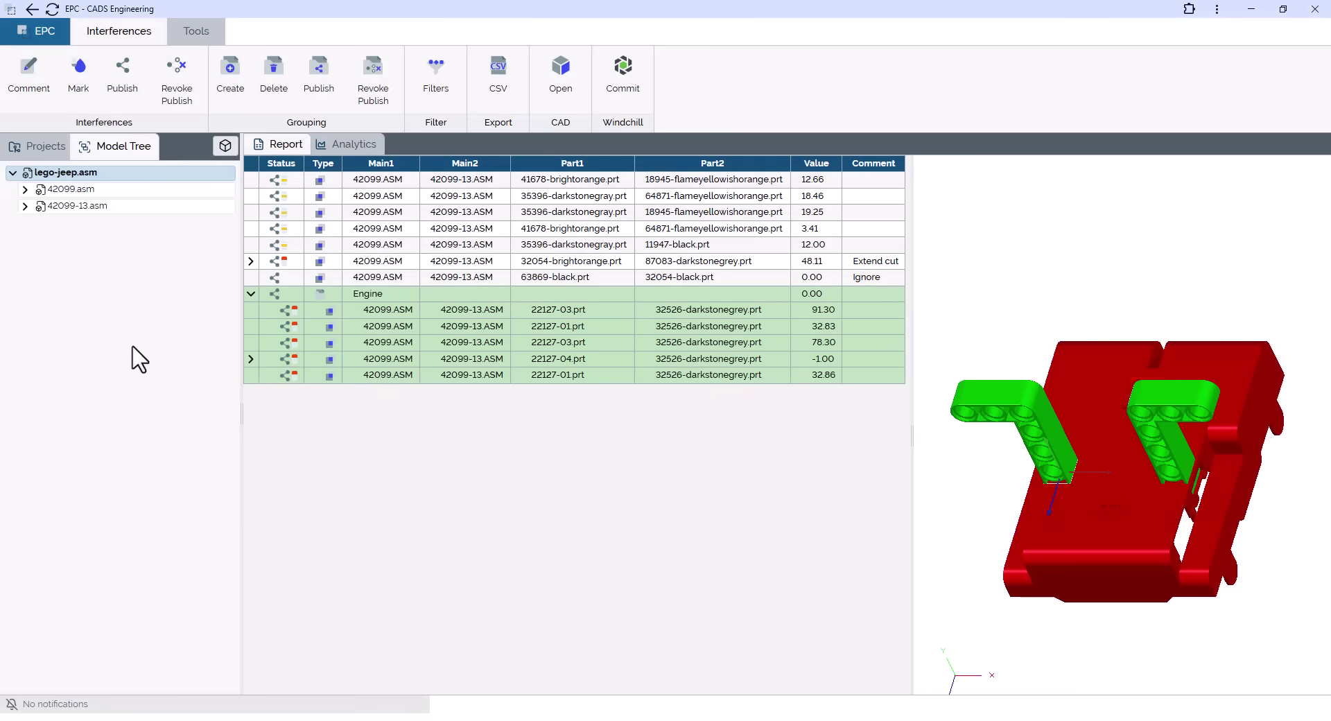
{"action": "left_click", "coordinate": [36, 147]}
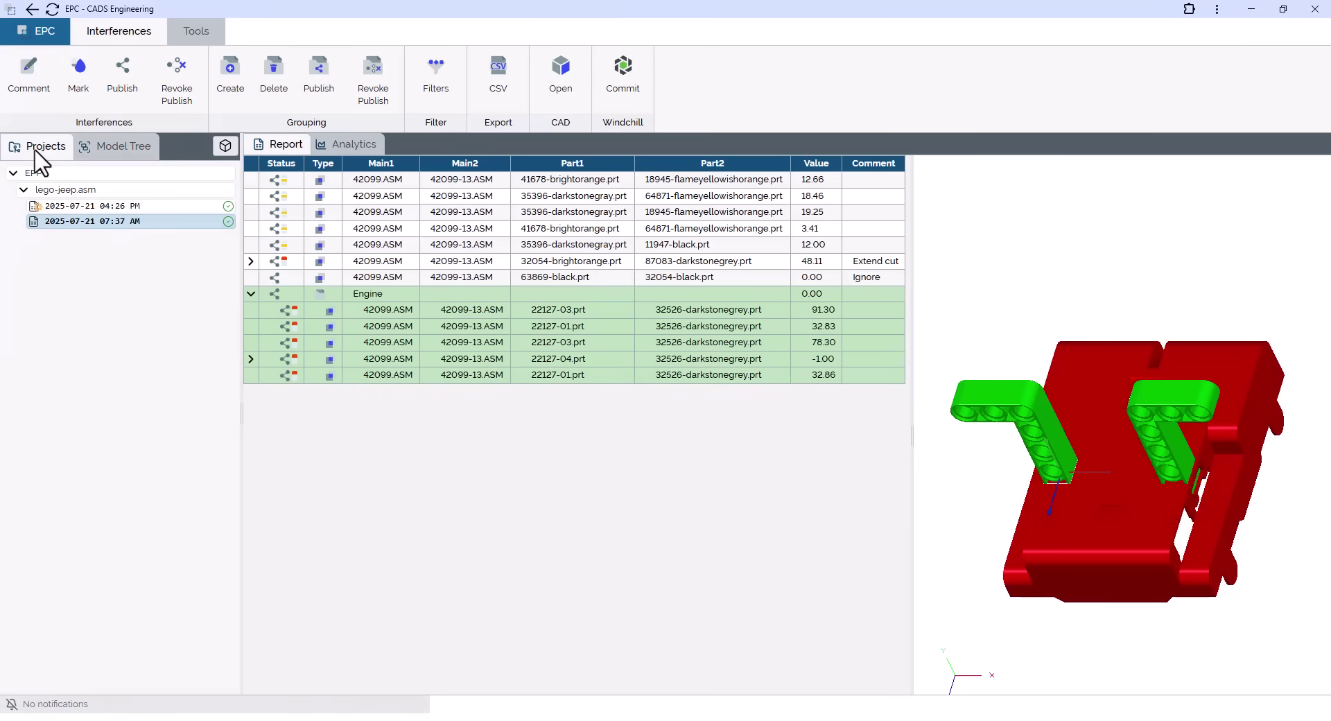
{"action": "left_click", "coordinate": [98, 222]}
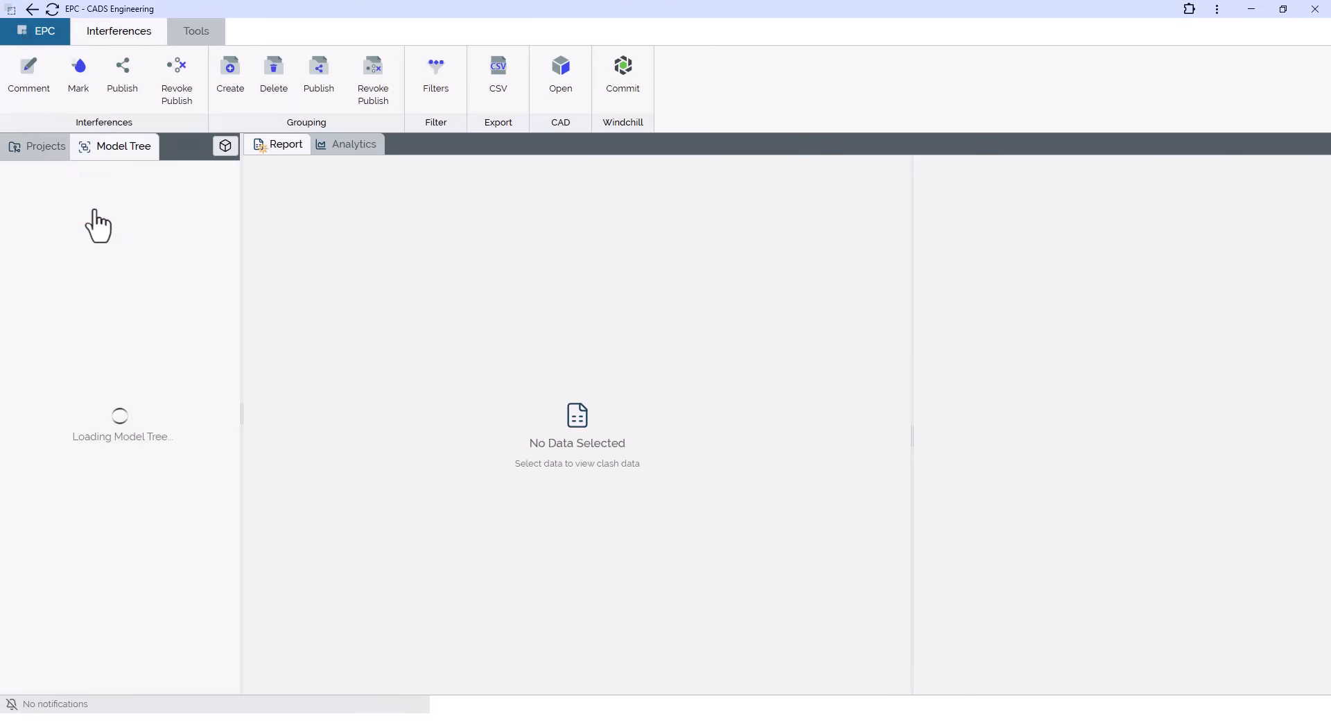
{"action": "left_click", "coordinate": [41, 172]}
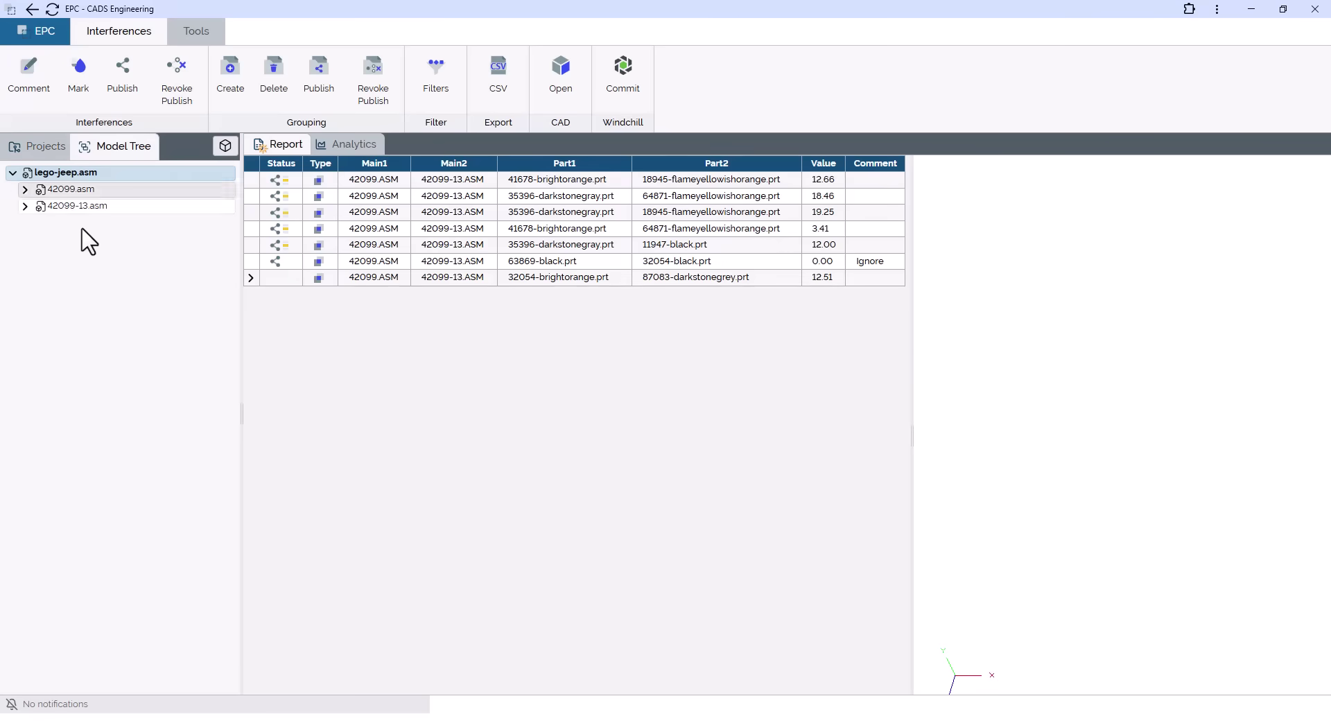
Expand the clash group between 32054-brightorange.prt and 87083-darkstonegrey.prt and display its parts in 3D.
{"action": "left_click", "coordinate": [251, 277]}
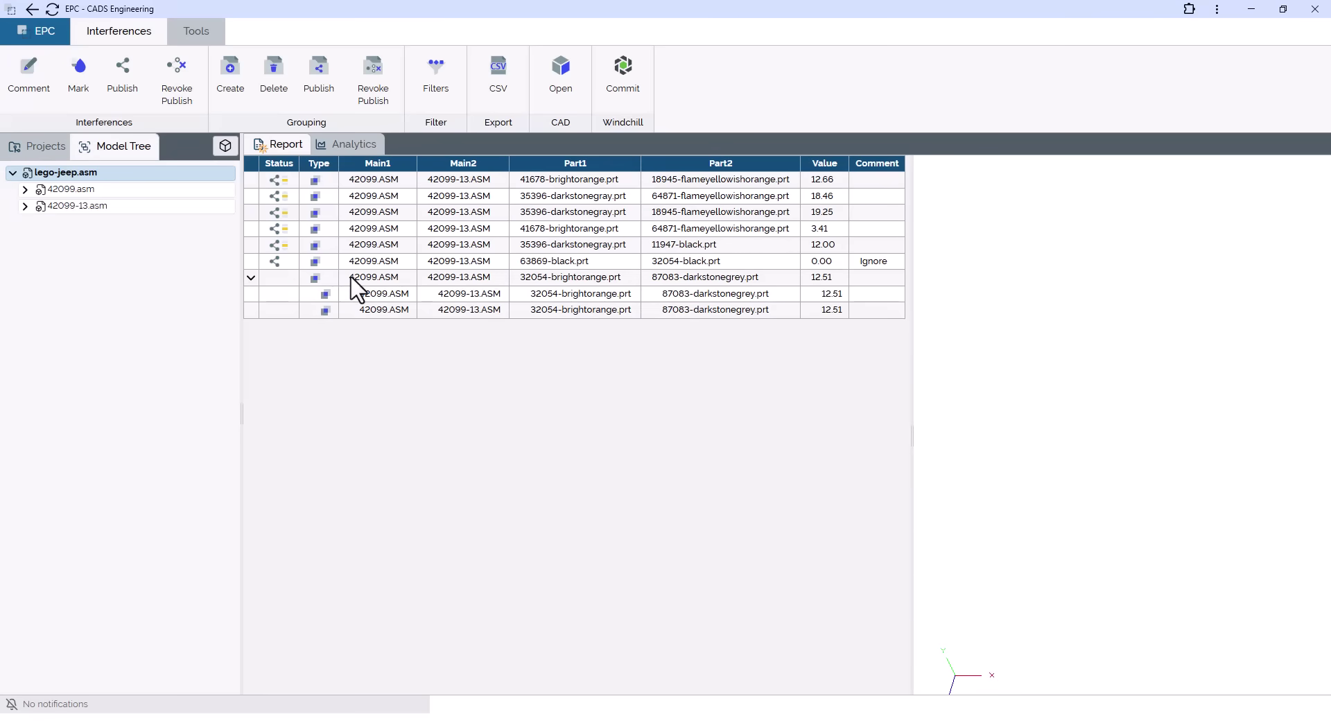
{"action": "left_click", "coordinate": [367, 277]}
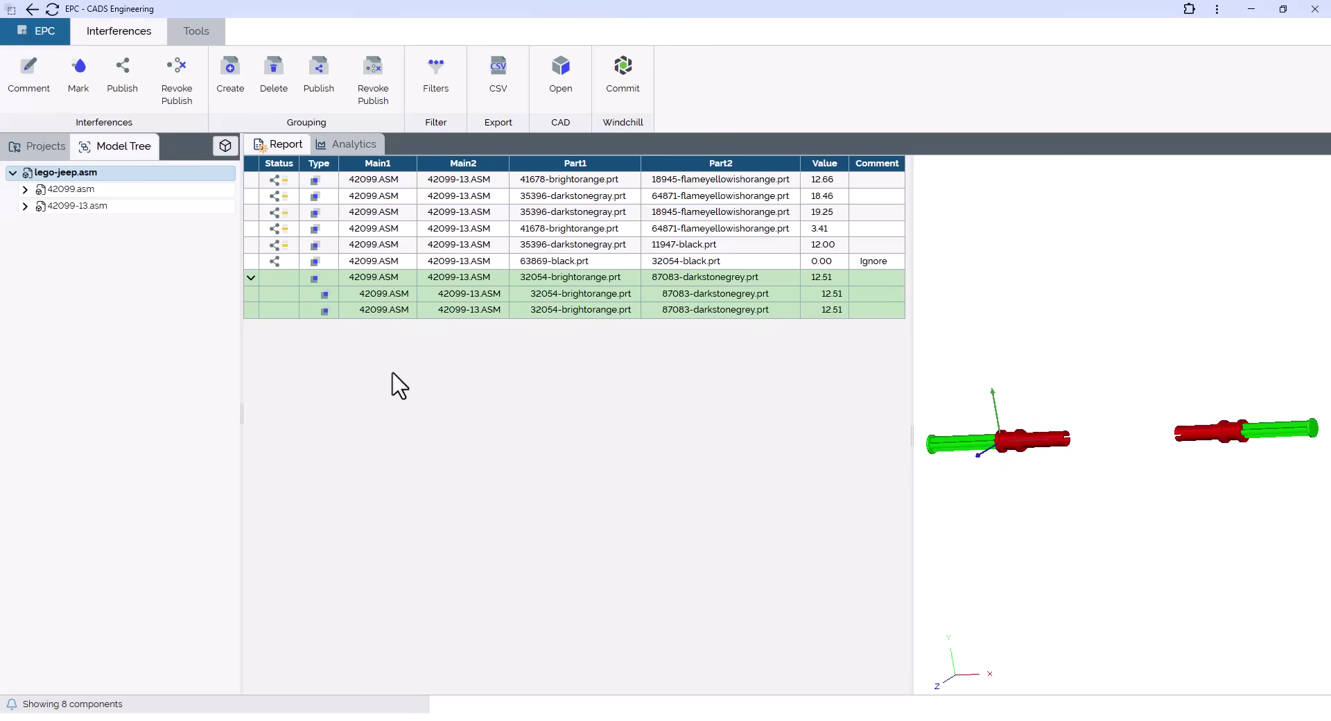
Sort the clash report by Part1 and select the three clashes involving 35396-darkstonegray.prt.
{"action": "left_click", "coordinate": [590, 168]}
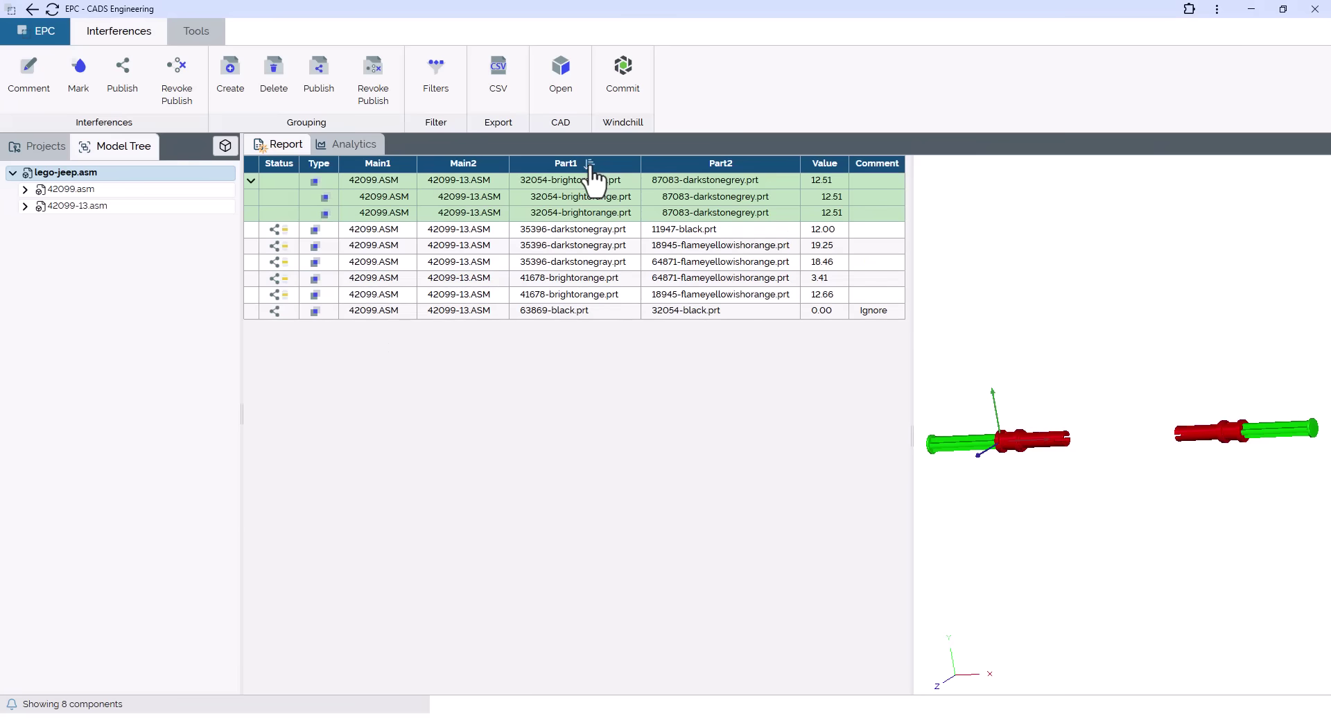
{"action": "left_click", "coordinate": [597, 230]}
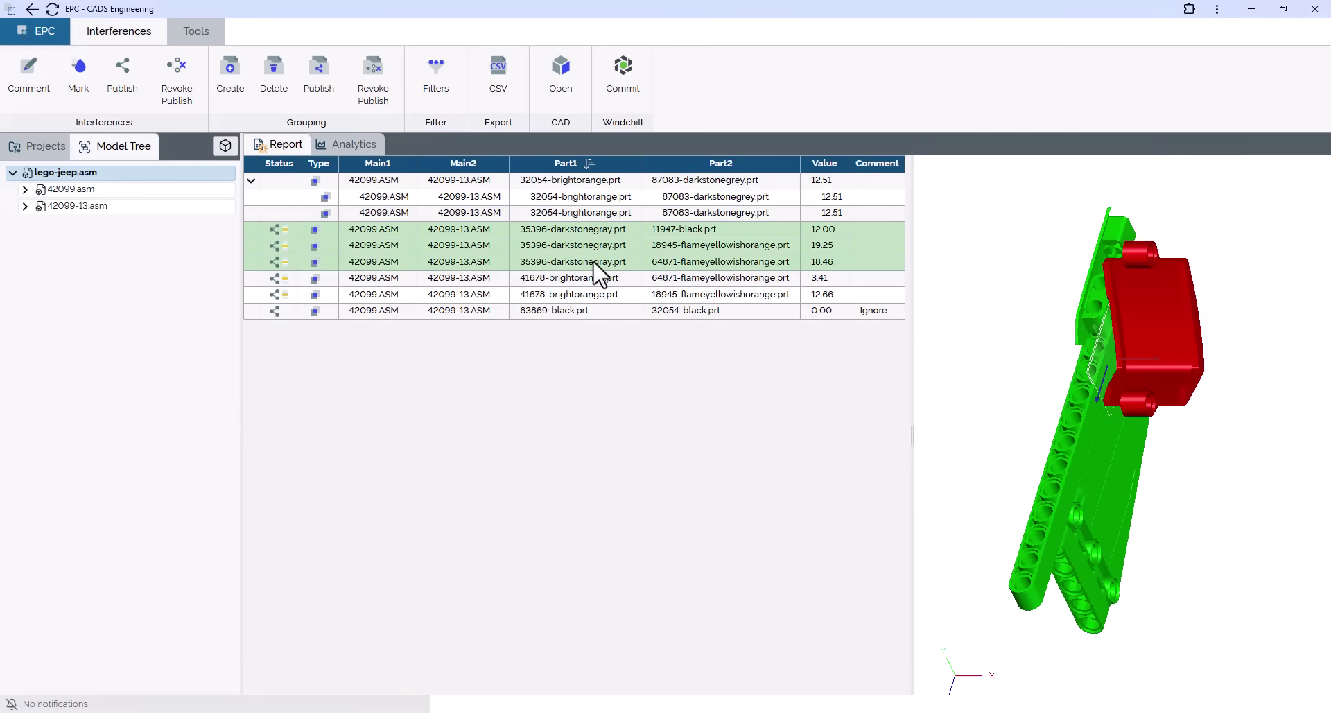